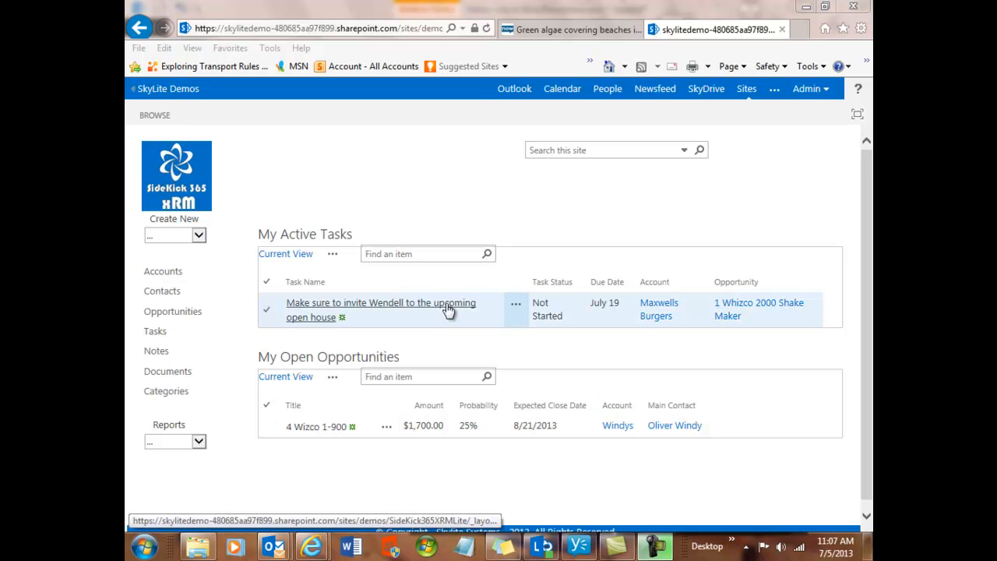
- Open the Opportunities list in the custom1 view and look through its grouped records
{"action": "left_click", "coordinate": [181, 316]}
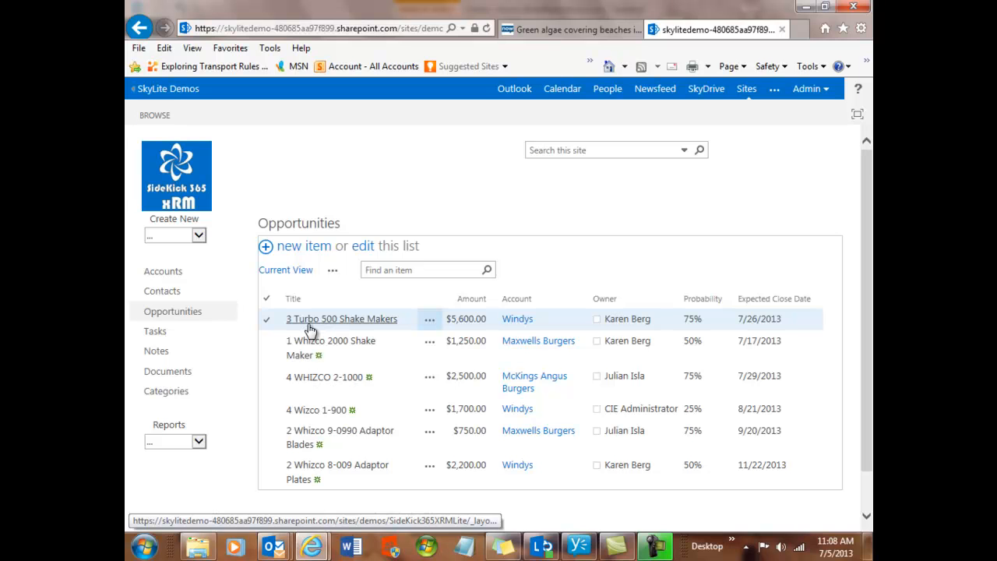
{"action": "left_click", "coordinate": [333, 273]}
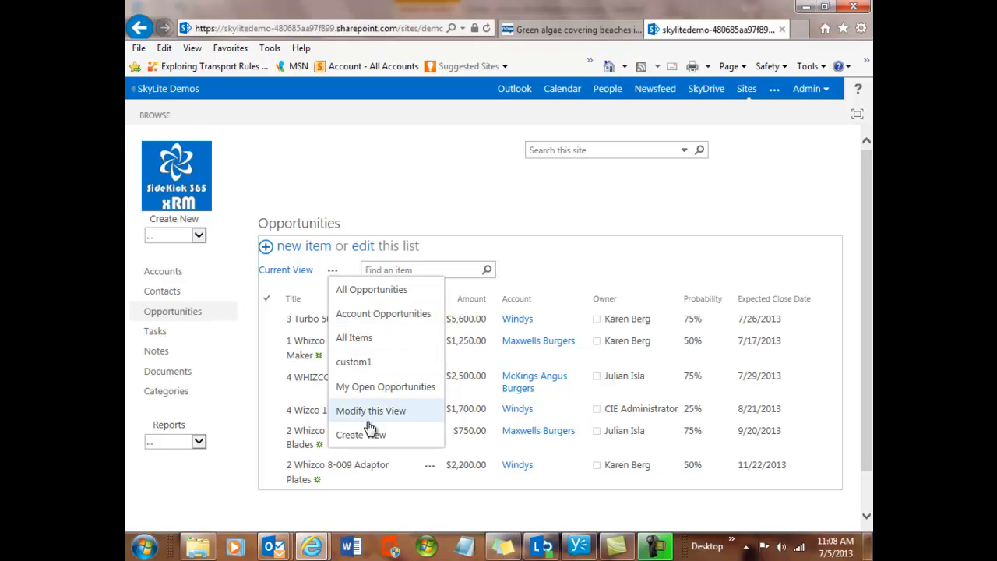
{"action": "left_click", "coordinate": [353, 364]}
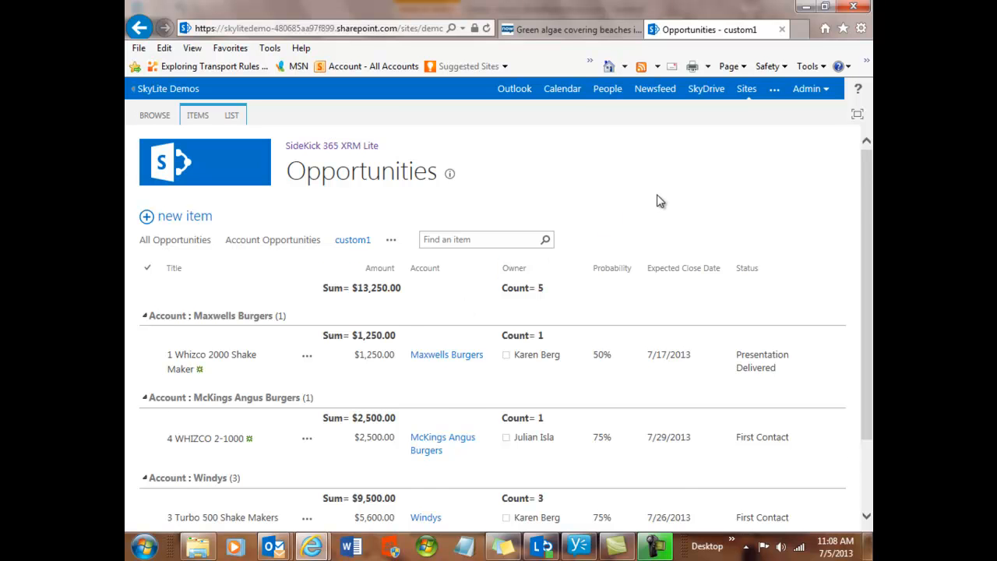
{"action": "scroll", "coordinate": [656, 201], "scroll_direction": "down", "scroll_amount": 3}
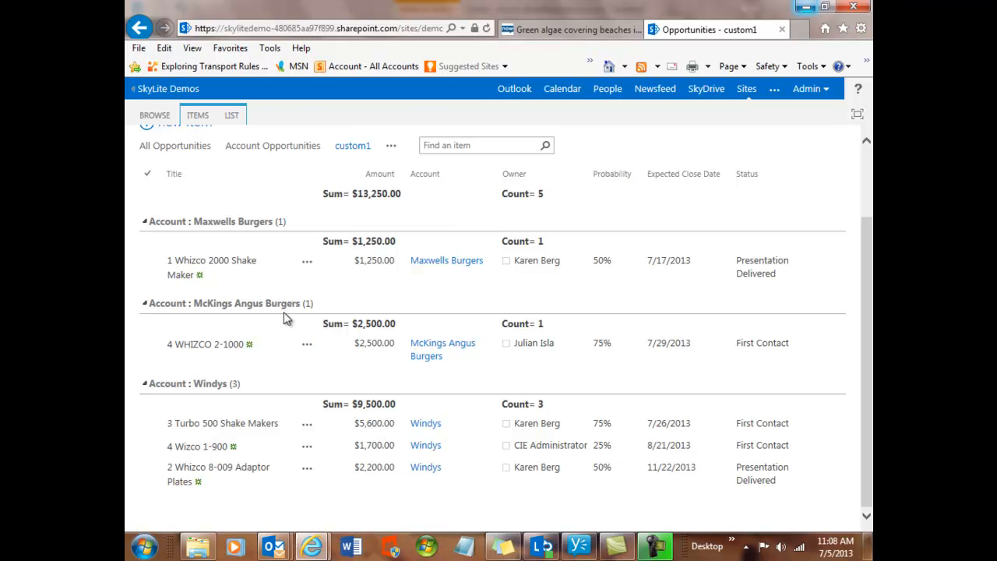
{"action": "scroll", "coordinate": [285, 317], "scroll_direction": "up", "scroll_amount": 1}
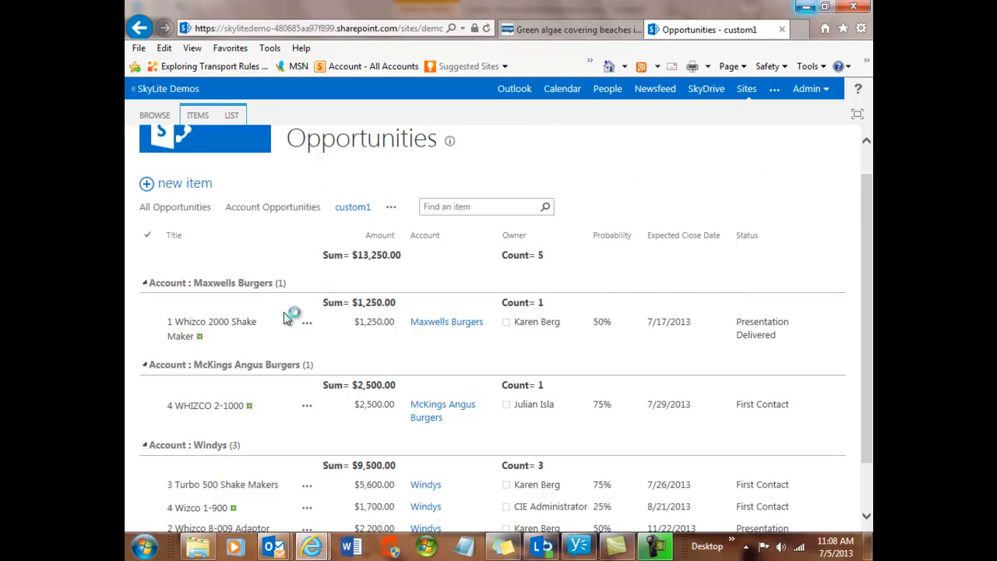
- Modify the custom1 view so the Account column's position from left is 1, keeping the Probability column displayed
{"action": "left_click", "coordinate": [392, 209]}
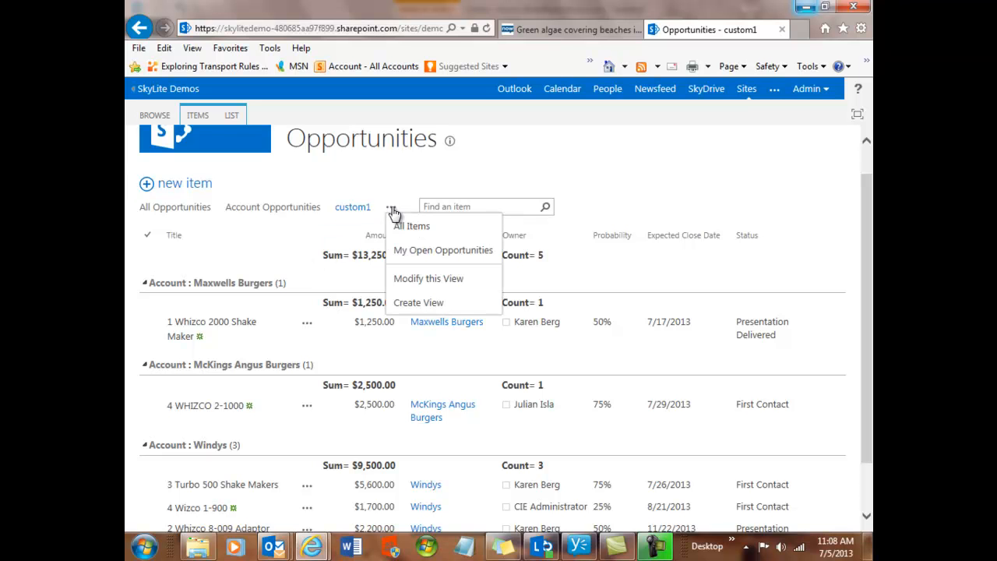
{"action": "left_click", "coordinate": [413, 280]}
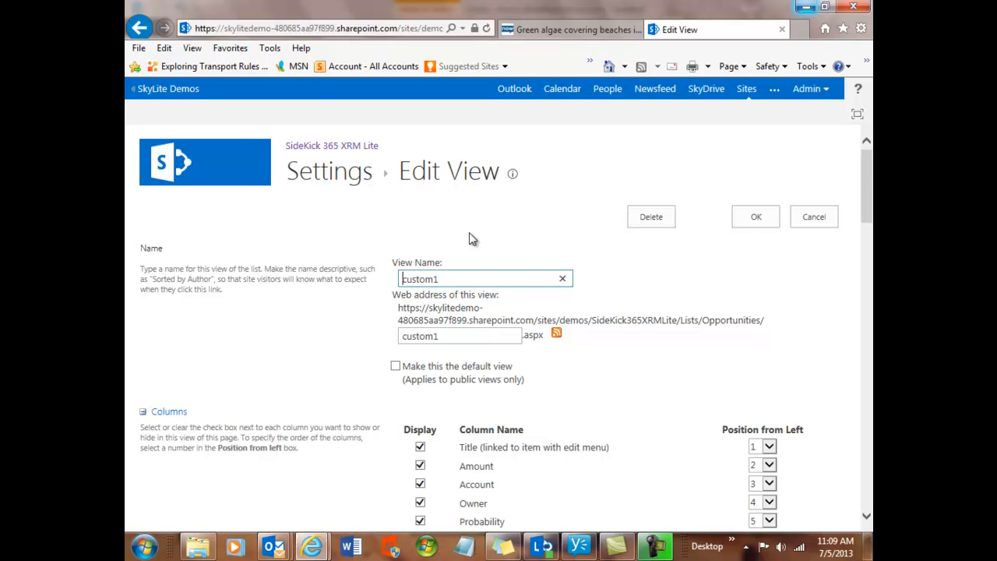
{"action": "scroll", "coordinate": [447, 226], "scroll_direction": "down", "scroll_amount": 1}
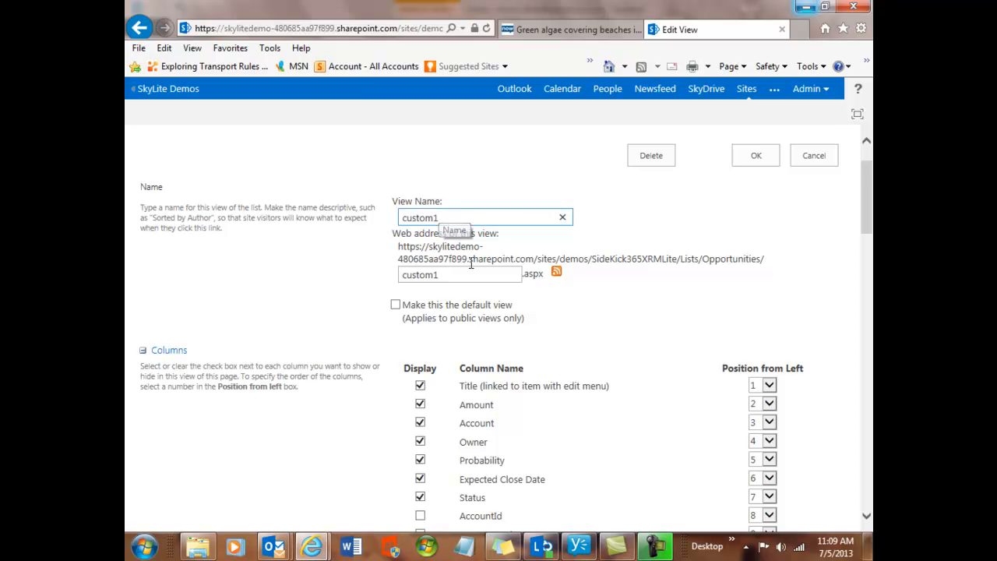
{"action": "scroll", "coordinate": [448, 249], "scroll_direction": "down", "scroll_amount": 2}
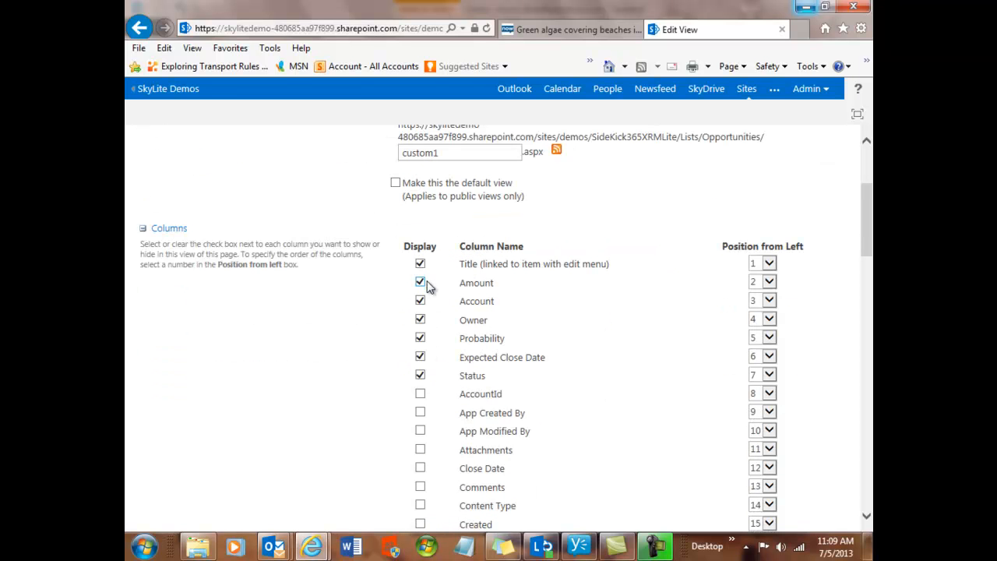
{"action": "left_click", "coordinate": [769, 302]}
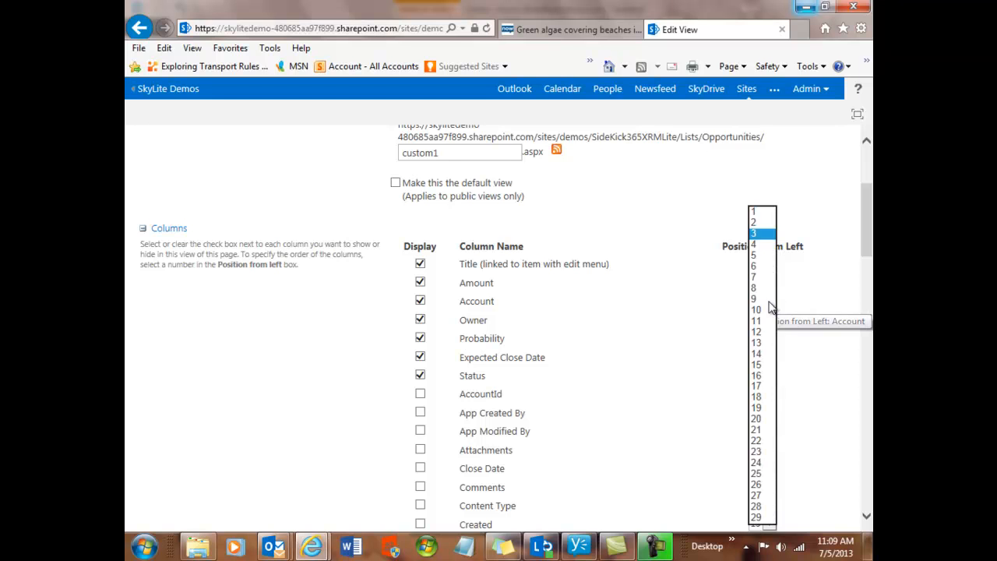
{"action": "left_click", "coordinate": [763, 214]}
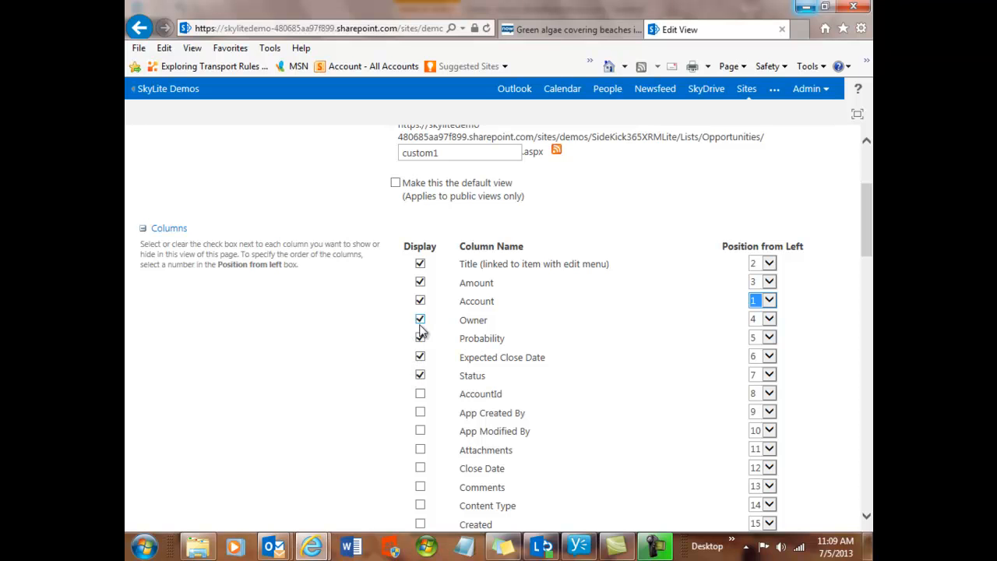
{"action": "left_click", "coordinate": [420, 339]}
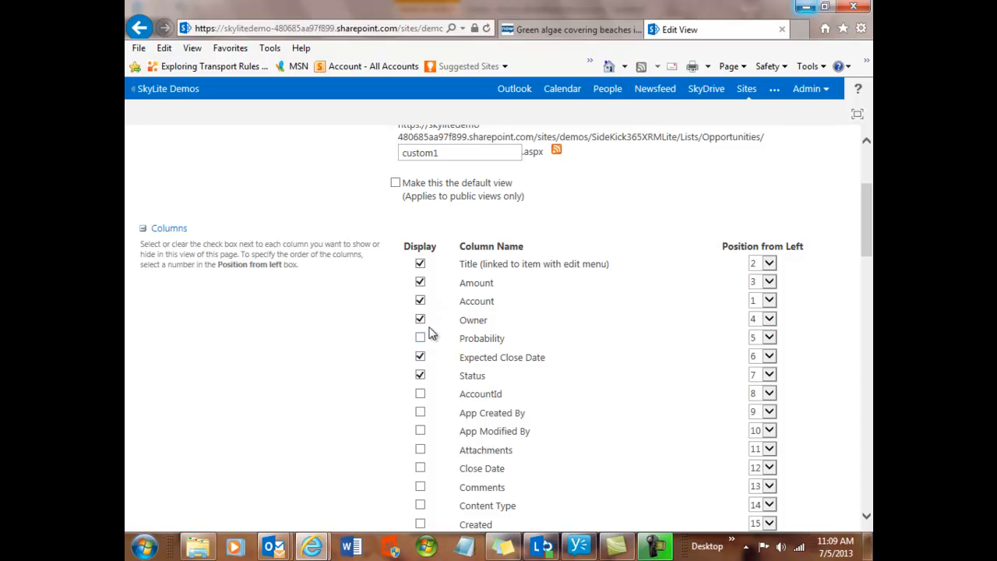
{"action": "left_click", "coordinate": [420, 340]}
- Set the view's first sort column to Account
{"action": "scroll", "coordinate": [394, 349], "scroll_direction": "down", "scroll_amount": 5}
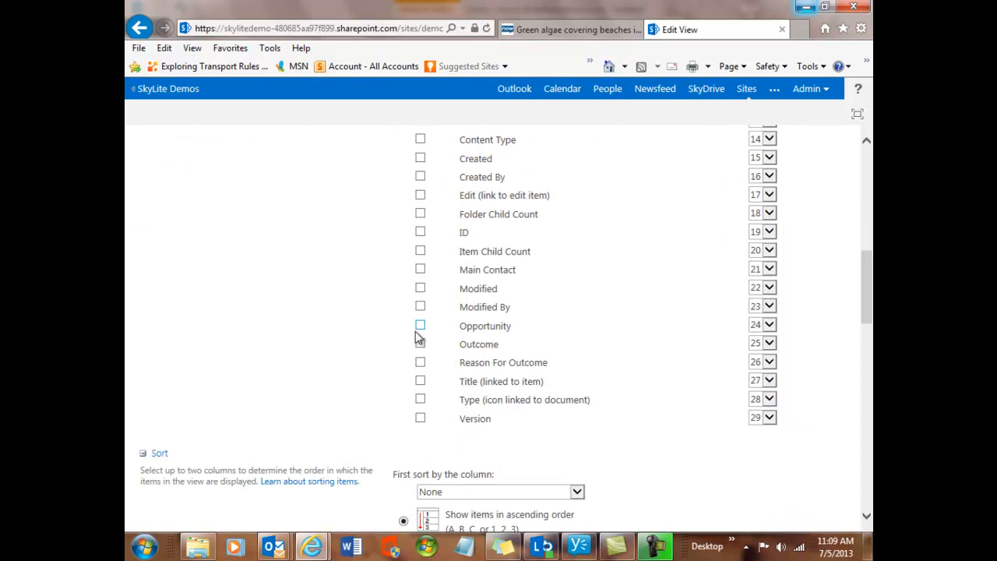
{"action": "scroll", "coordinate": [395, 341], "scroll_direction": "down", "scroll_amount": 2}
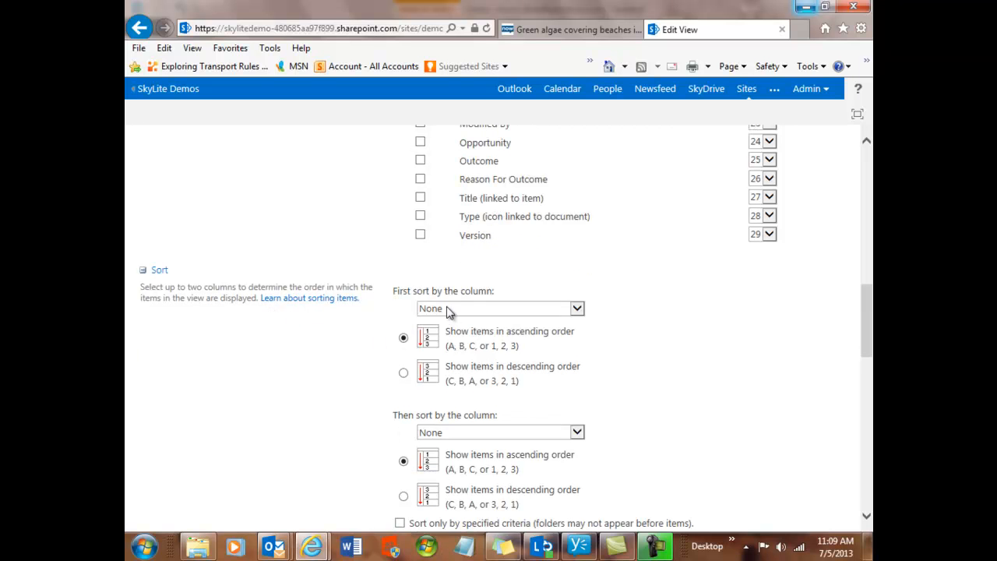
{"action": "left_click", "coordinate": [578, 309]}
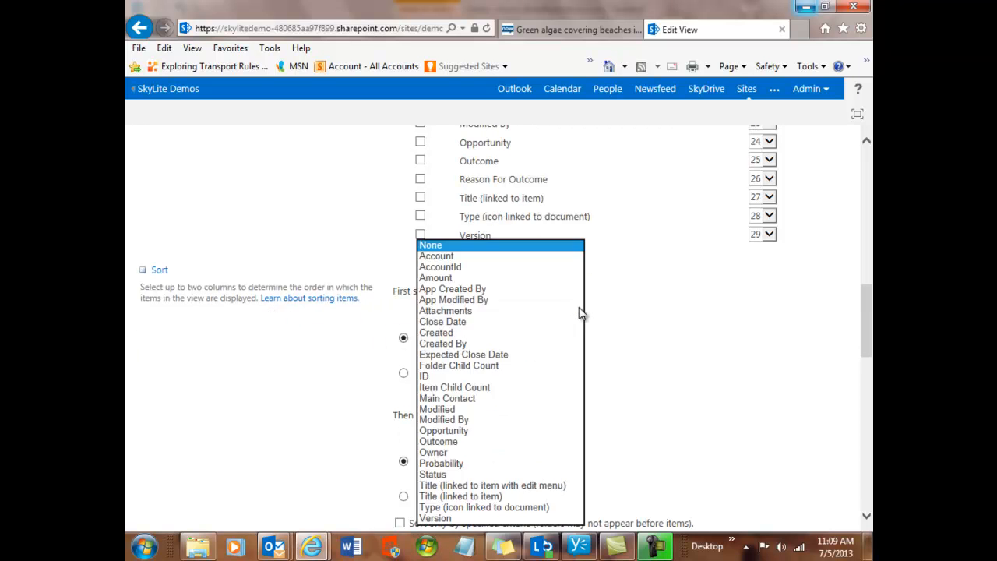
{"action": "left_click", "coordinate": [449, 257]}
- Review the view's filter conditions and the comparison operators available for the Amount condition
{"action": "scroll", "coordinate": [351, 347], "scroll_direction": "down", "scroll_amount": 1}
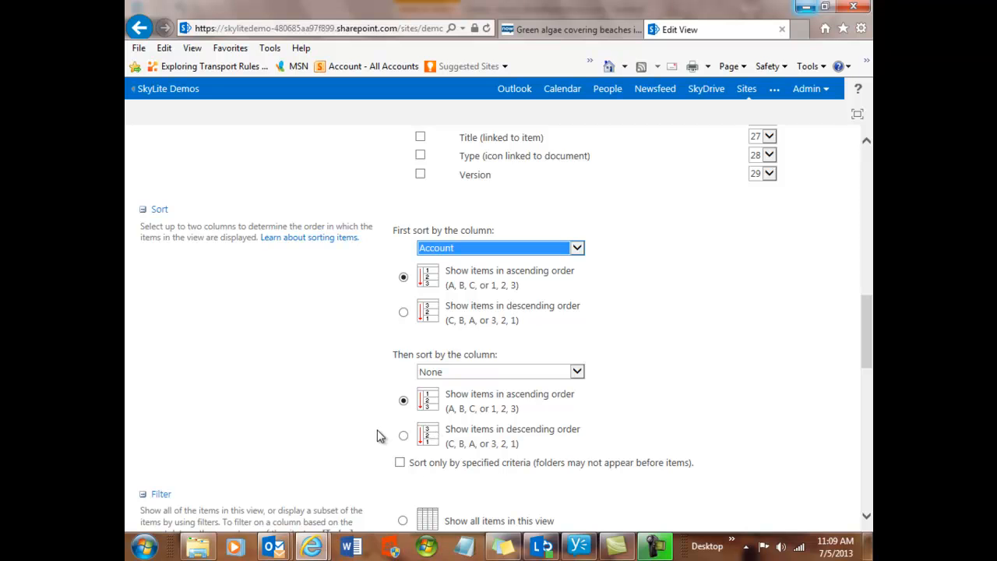
{"action": "scroll", "coordinate": [379, 436], "scroll_direction": "down", "scroll_amount": 1}
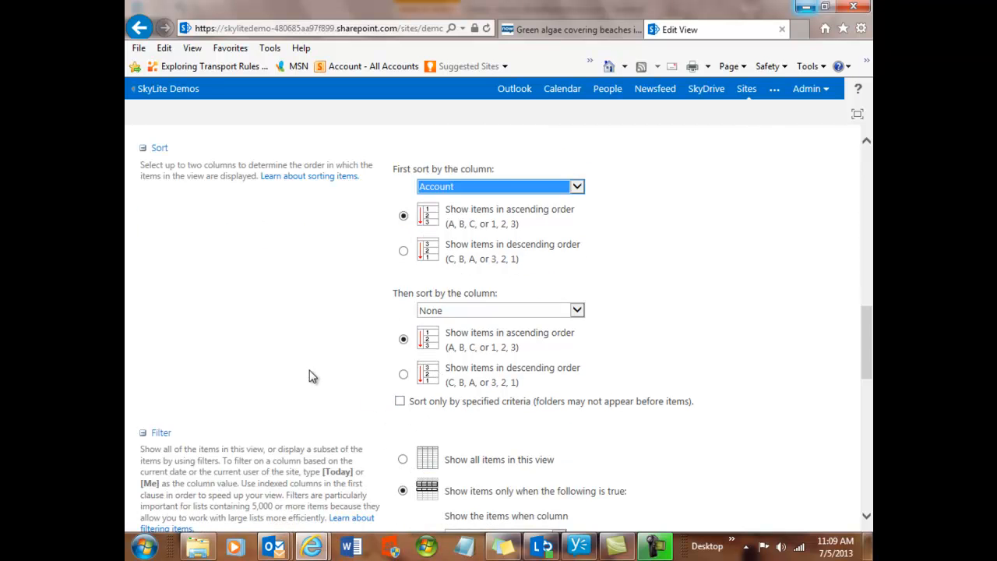
{"action": "scroll", "coordinate": [310, 376], "scroll_direction": "down", "scroll_amount": 2}
{"action": "scroll", "coordinate": [309, 373], "scroll_direction": "down", "scroll_amount": 2}
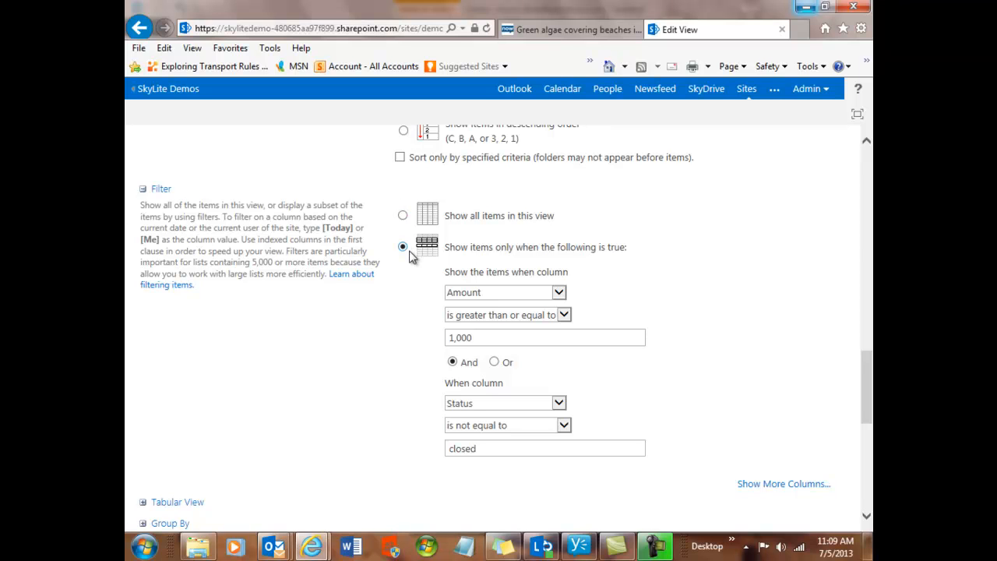
{"action": "left_click", "coordinate": [564, 315]}
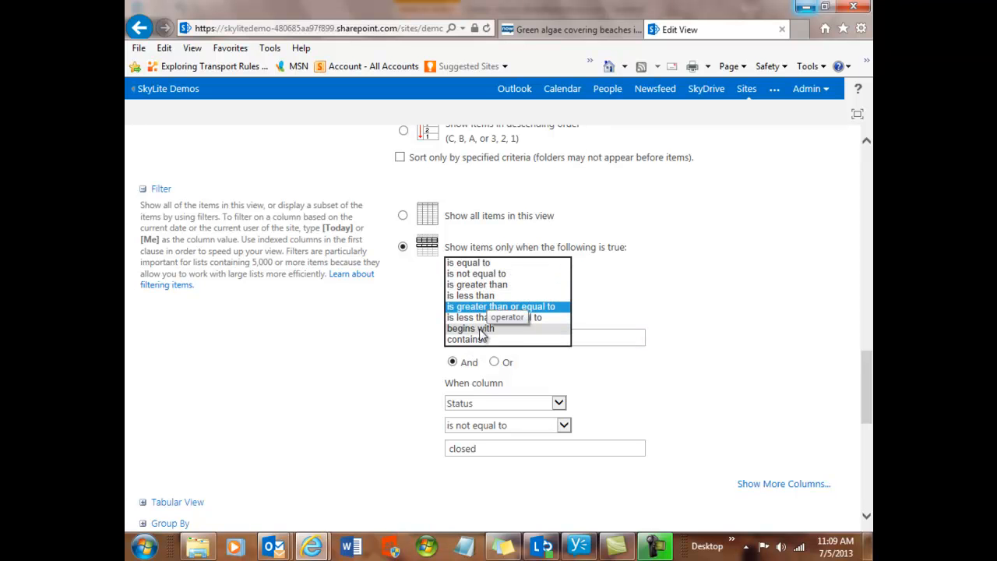
{"action": "left_click", "coordinate": [394, 328]}
- Expand the Group By settings and review the view's grouping options
{"action": "scroll", "coordinate": [391, 333], "scroll_direction": "down", "scroll_amount": 4}
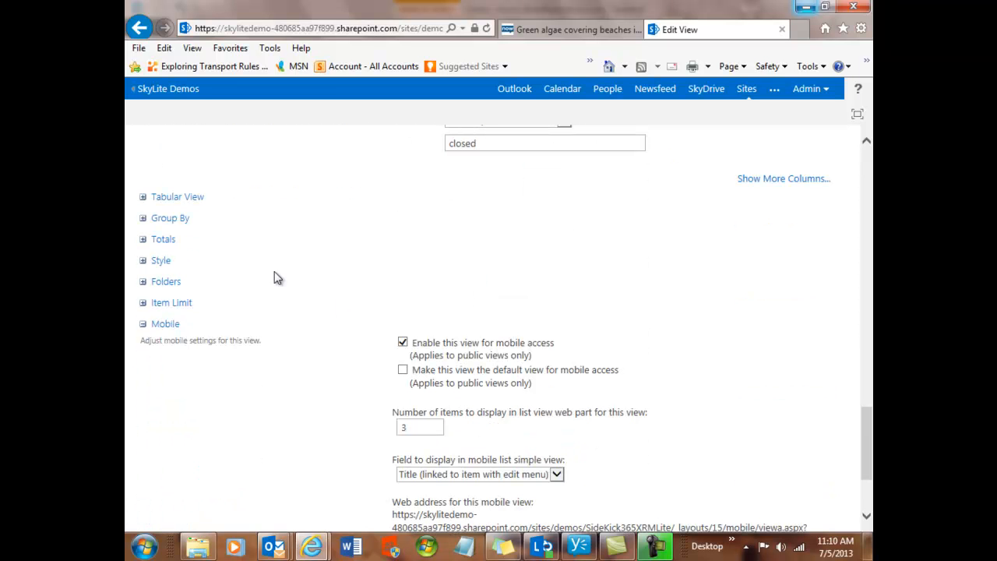
{"action": "left_click", "coordinate": [144, 220]}
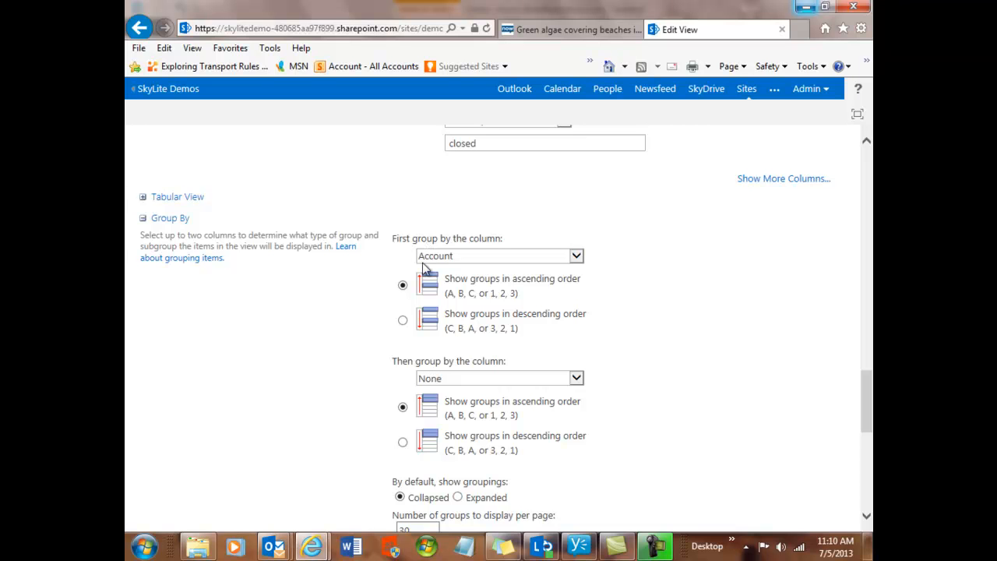
{"action": "scroll", "coordinate": [321, 340], "scroll_direction": "down", "scroll_amount": 3}
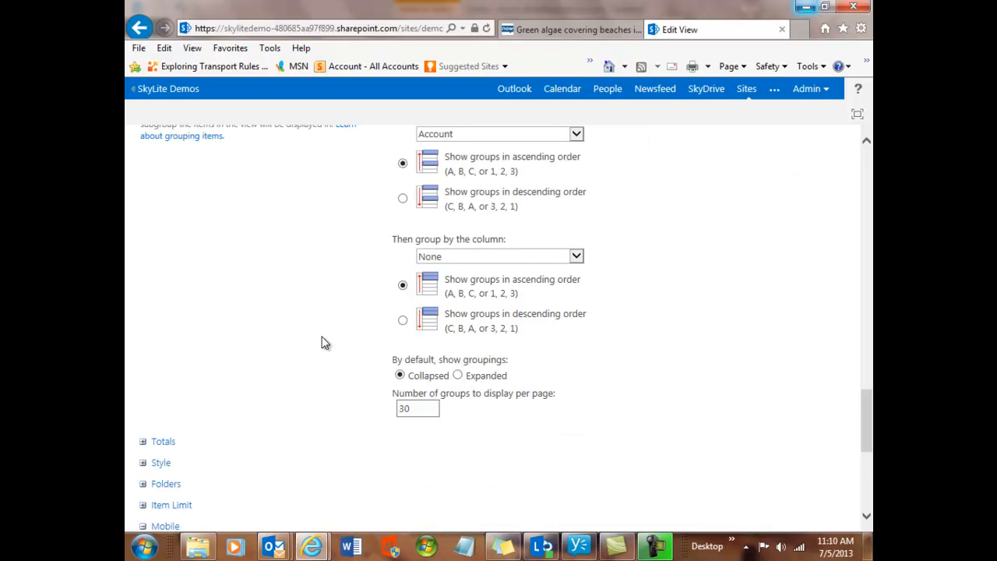
- Expand the Totals settings and choose Sum for the Amount column and Count for the Owner column
{"action": "left_click", "coordinate": [144, 383]}
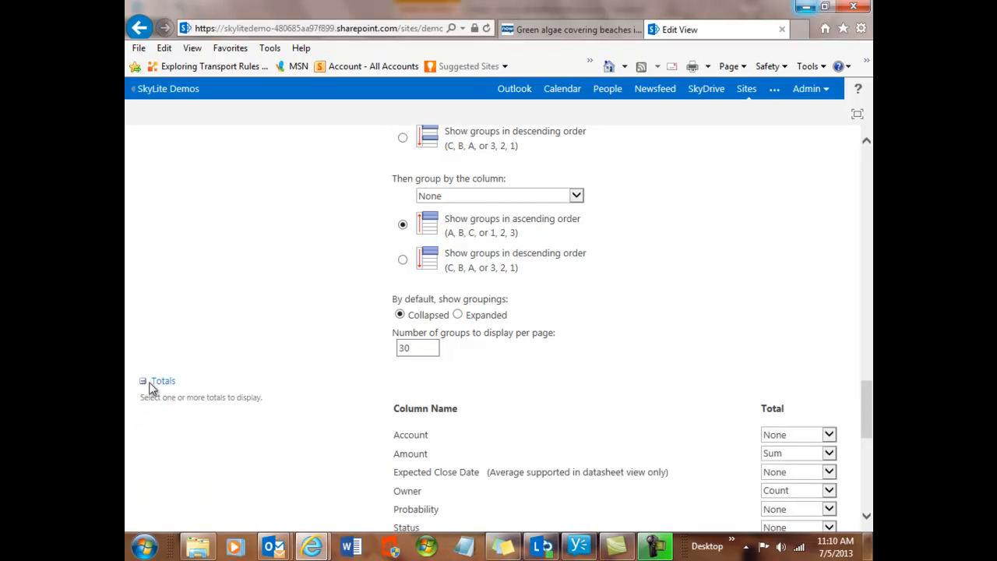
{"action": "scroll", "coordinate": [318, 374], "scroll_direction": "down", "scroll_amount": 2}
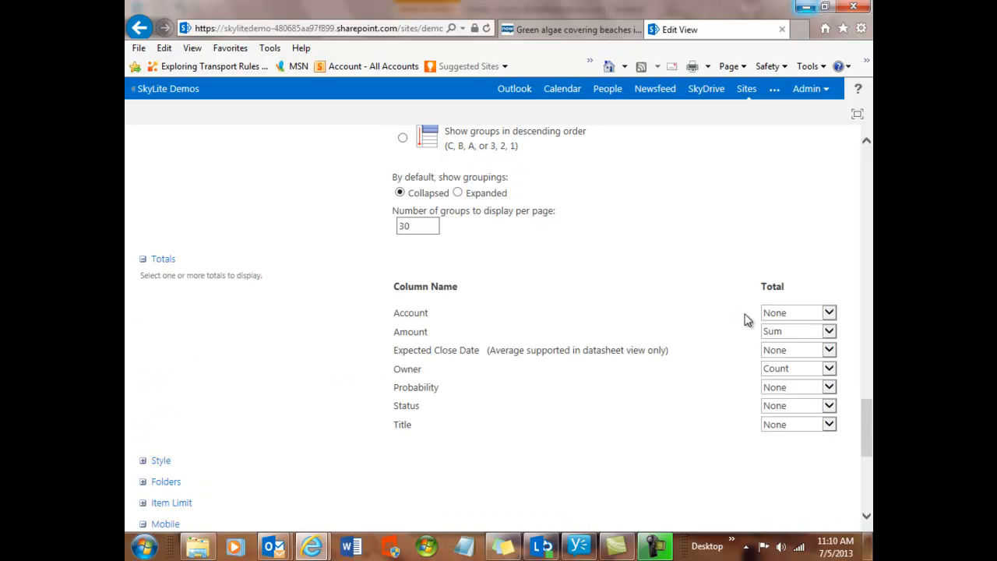
{"action": "left_click", "coordinate": [831, 333]}
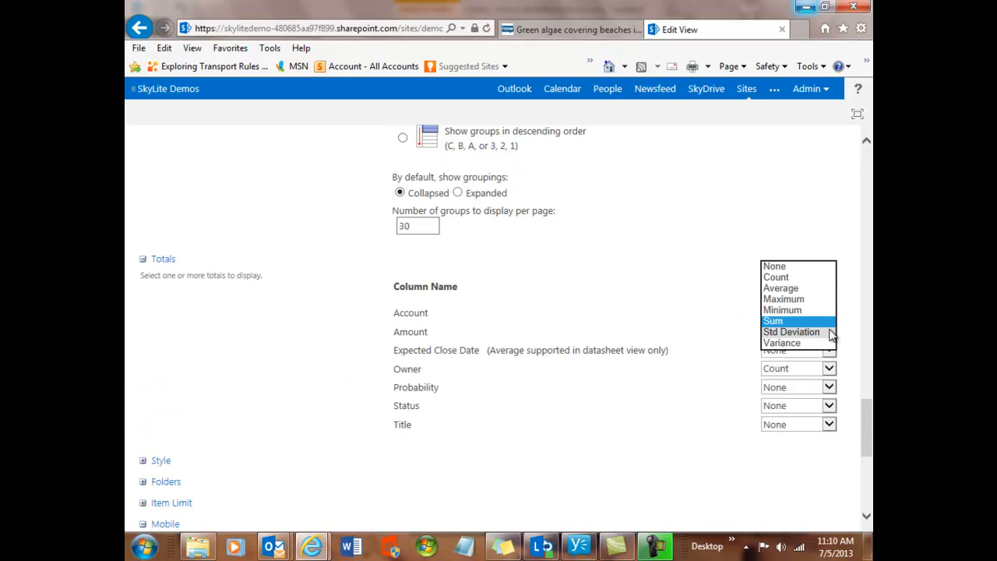
{"action": "left_click", "coordinate": [795, 321]}
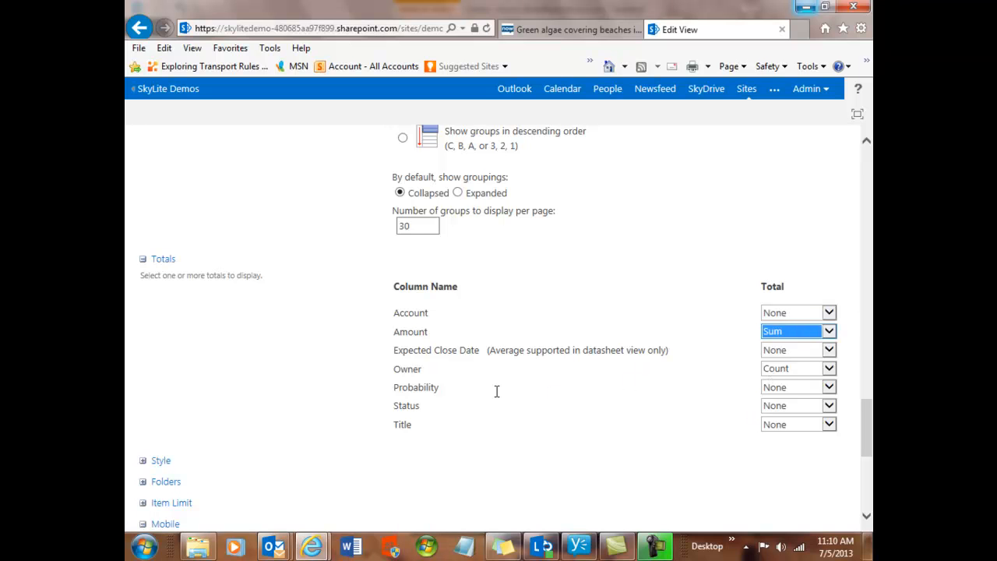
{"action": "left_click", "coordinate": [829, 350]}
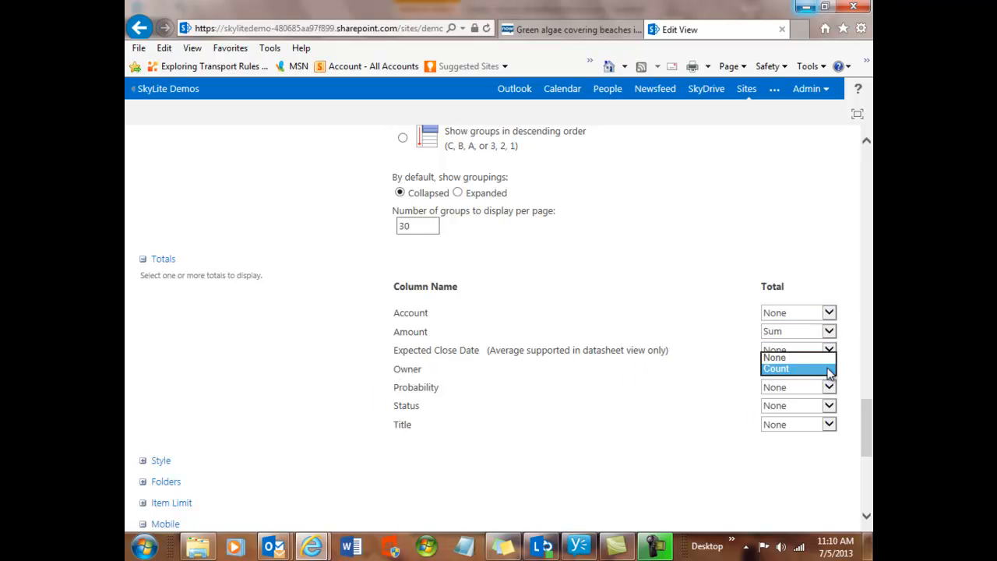
{"action": "left_click", "coordinate": [828, 369]}
- Expand the Item Limit settings and review the item display limit and mobile options
{"action": "scroll", "coordinate": [503, 416], "scroll_direction": "down", "scroll_amount": 3}
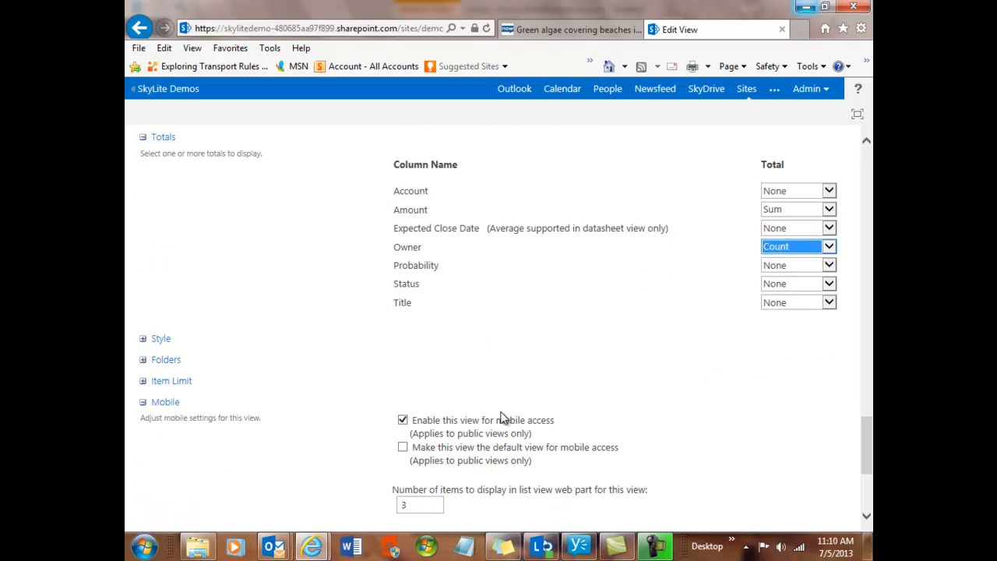
{"action": "scroll", "coordinate": [503, 418], "scroll_direction": "down", "scroll_amount": 1}
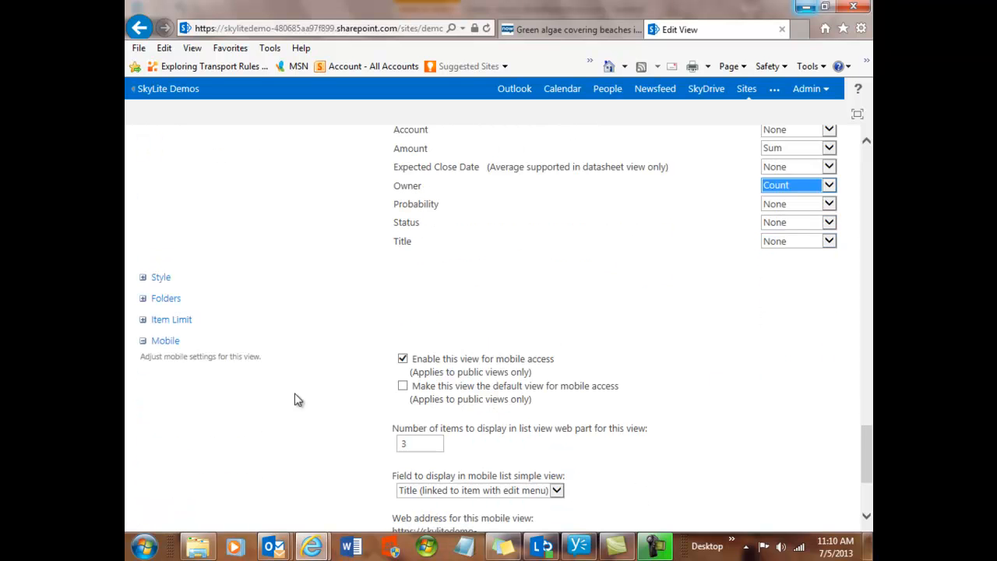
{"action": "left_click", "coordinate": [143, 320]}
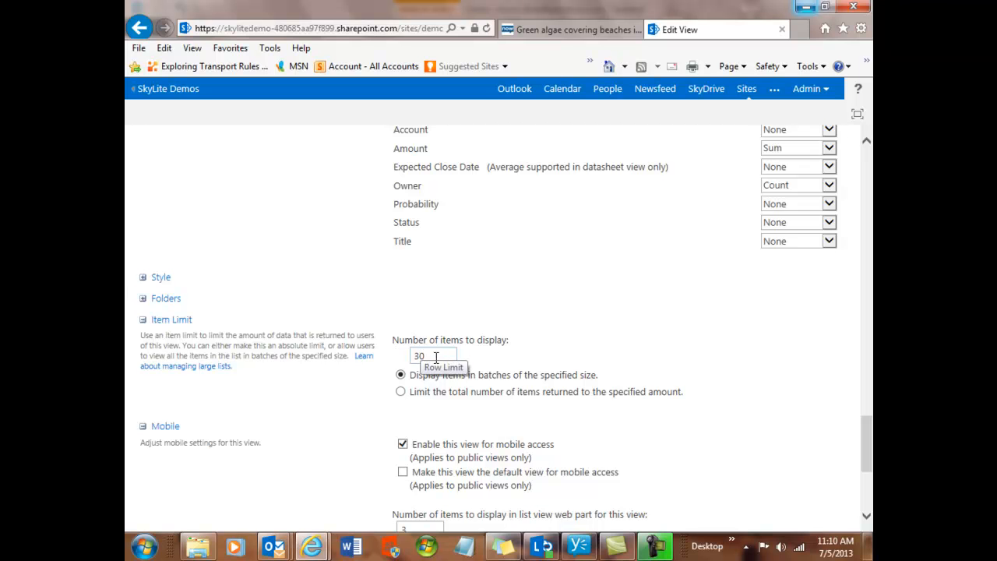
{"action": "scroll", "coordinate": [377, 400], "scroll_direction": "down", "scroll_amount": 2}
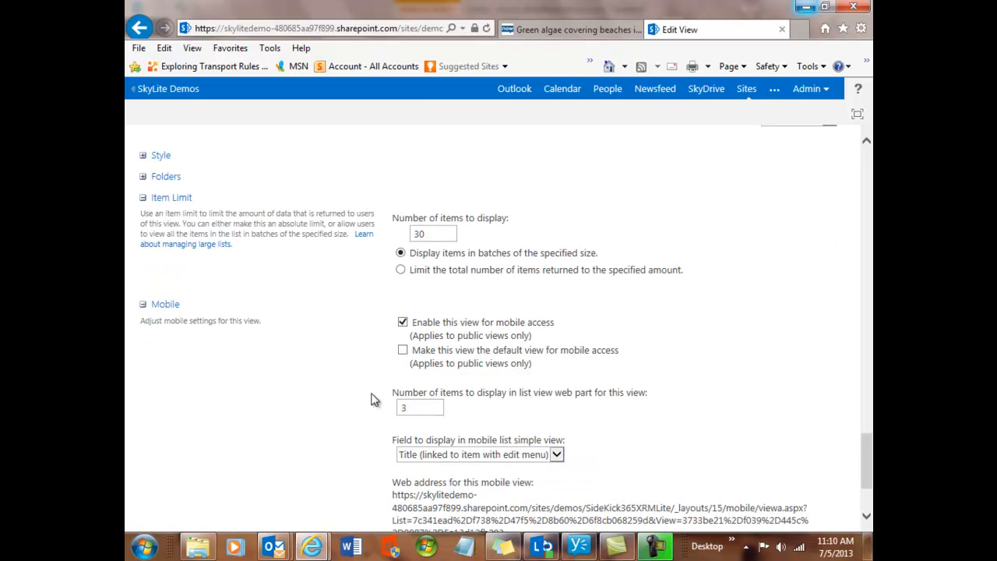
- Save the changes to the custom1 view
{"action": "scroll", "coordinate": [336, 350], "scroll_direction": "up", "scroll_amount": 3}
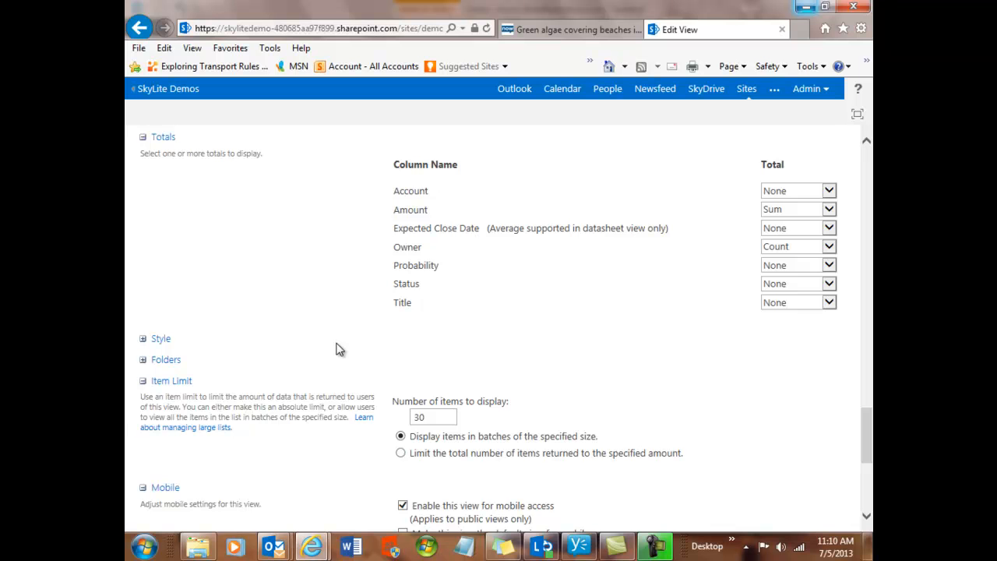
{"action": "scroll", "coordinate": [336, 350], "scroll_direction": "up", "scroll_amount": 20}
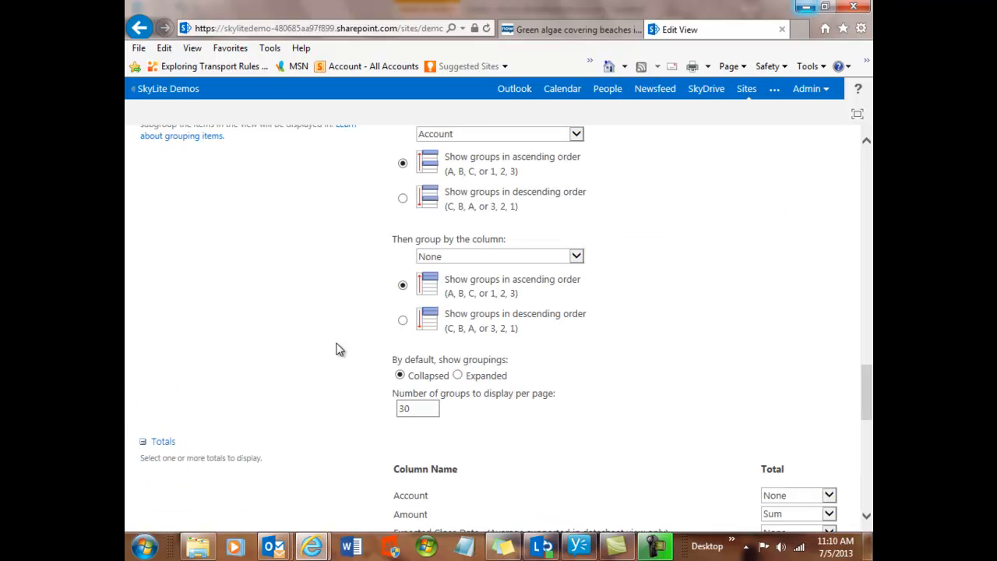
{"action": "scroll", "coordinate": [336, 344], "scroll_direction": "up", "scroll_amount": 10}
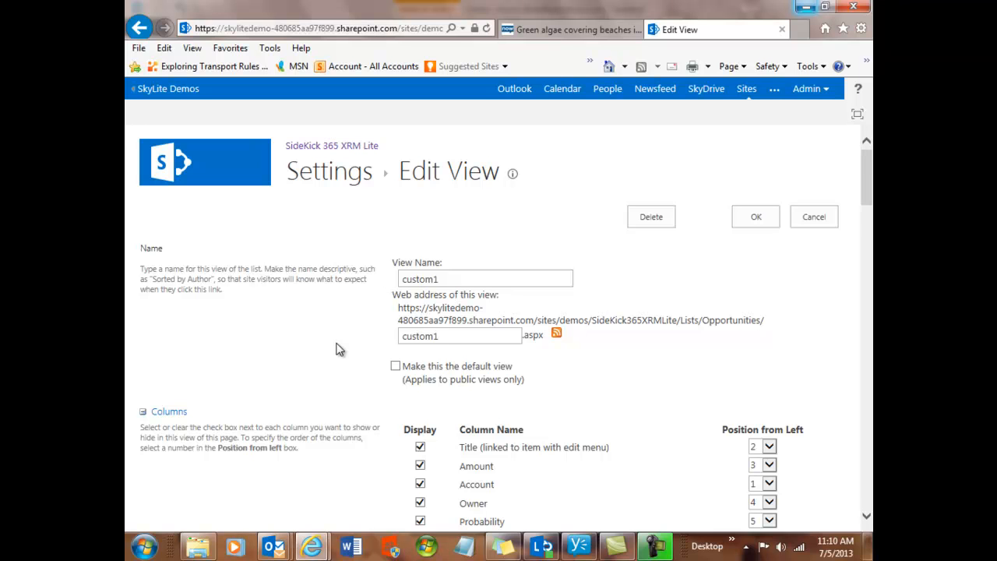
{"action": "left_click", "coordinate": [755, 217]}
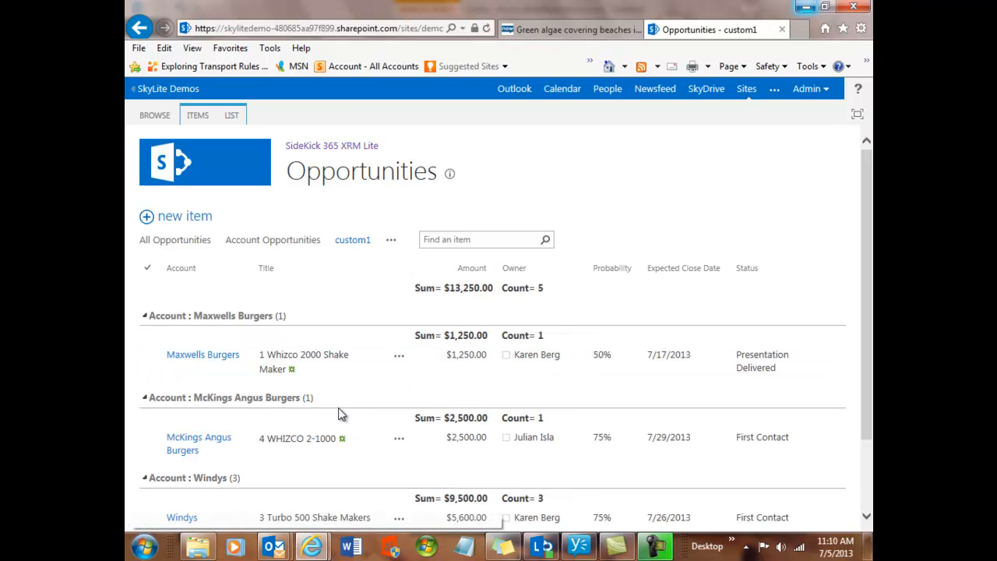
- Review the print preview of the custom1 Opportunities view, and close the preview
{"action": "scroll", "coordinate": [235, 321], "scroll_direction": "down", "scroll_amount": 2}
{"action": "scroll", "coordinate": [235, 321], "scroll_direction": "up", "scroll_amount": 2}
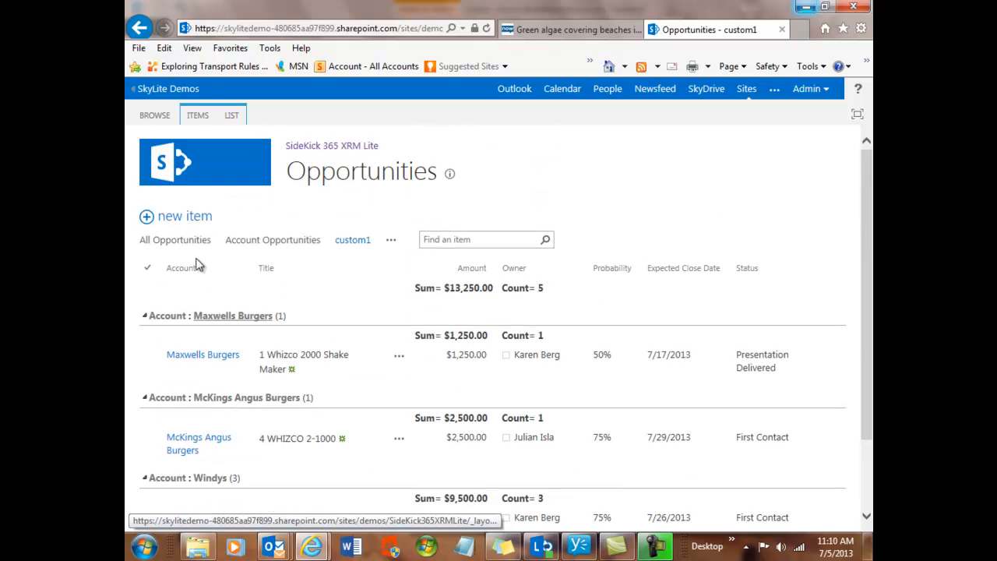
{"action": "left_click", "coordinate": [139, 47]}
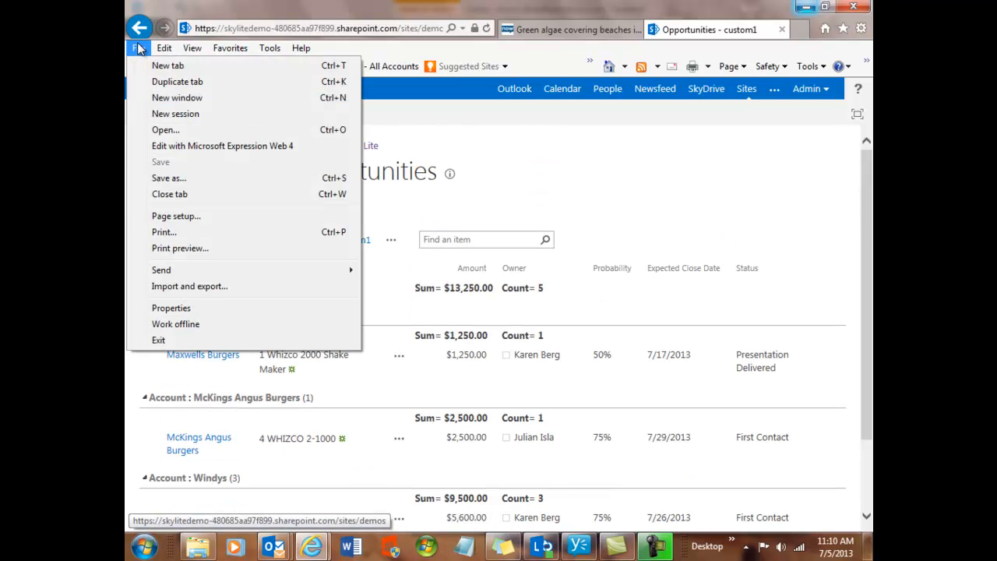
{"action": "left_click", "coordinate": [166, 249]}
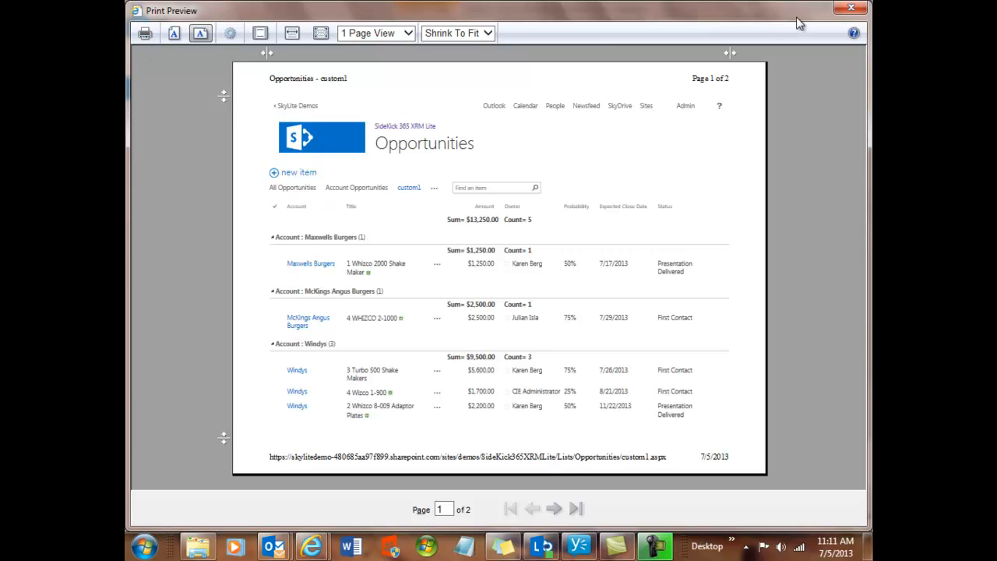
{"action": "left_click", "coordinate": [852, 9]}
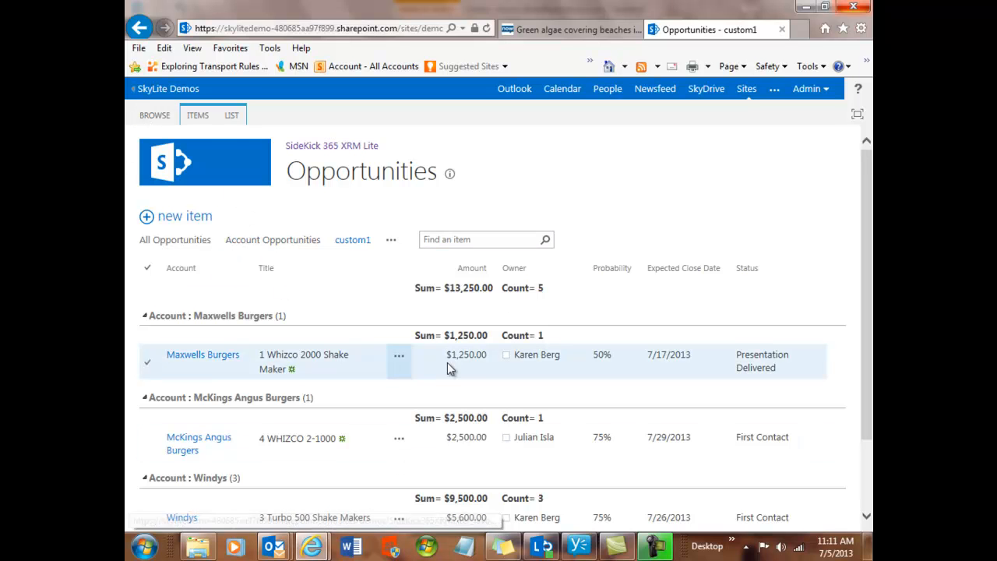
- Return to the SideKick 365 XRM home page, open the Opportunities list and start creating a view for it
{"action": "left_click", "coordinate": [172, 165]}
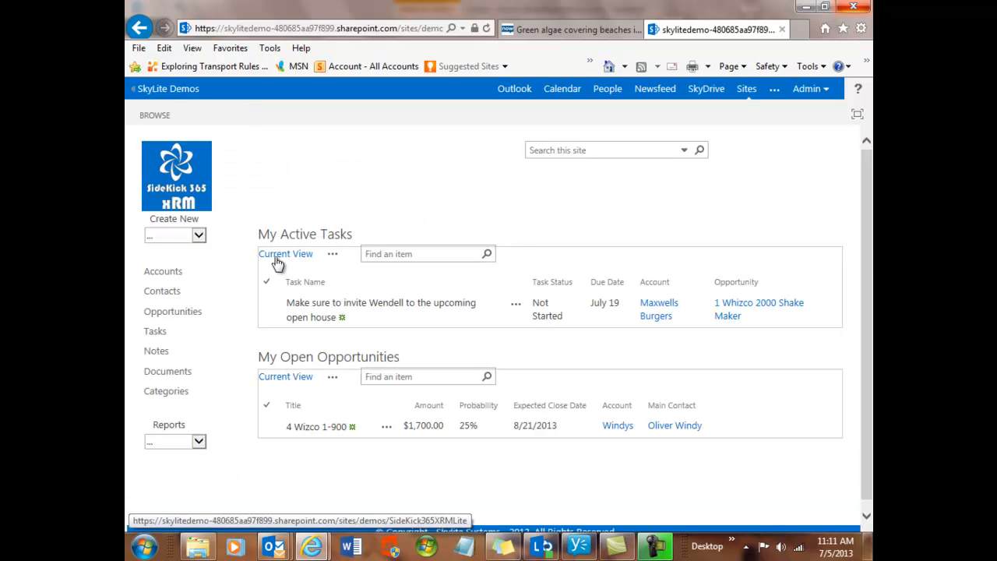
{"action": "left_click", "coordinate": [166, 314]}
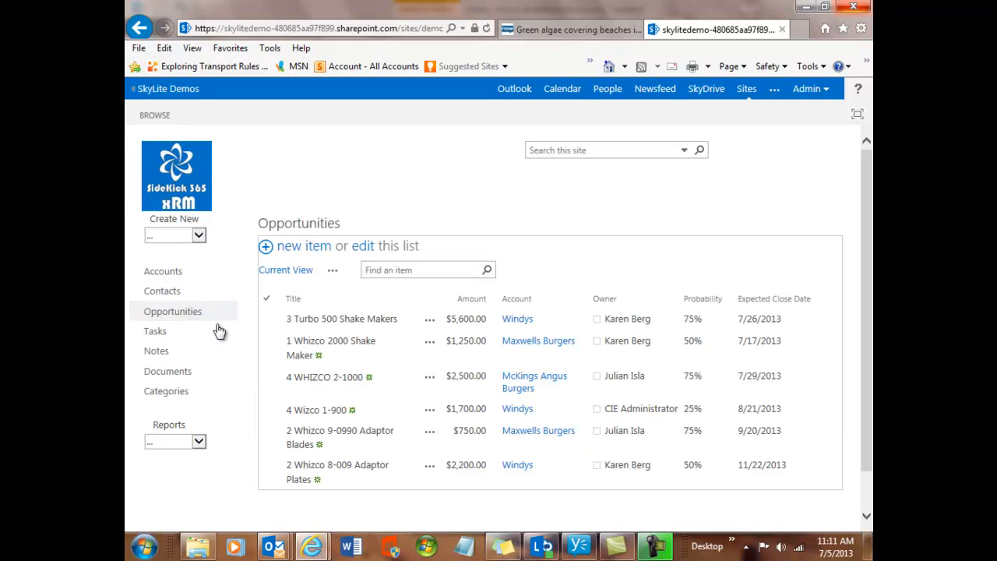
{"action": "left_click", "coordinate": [333, 273]}
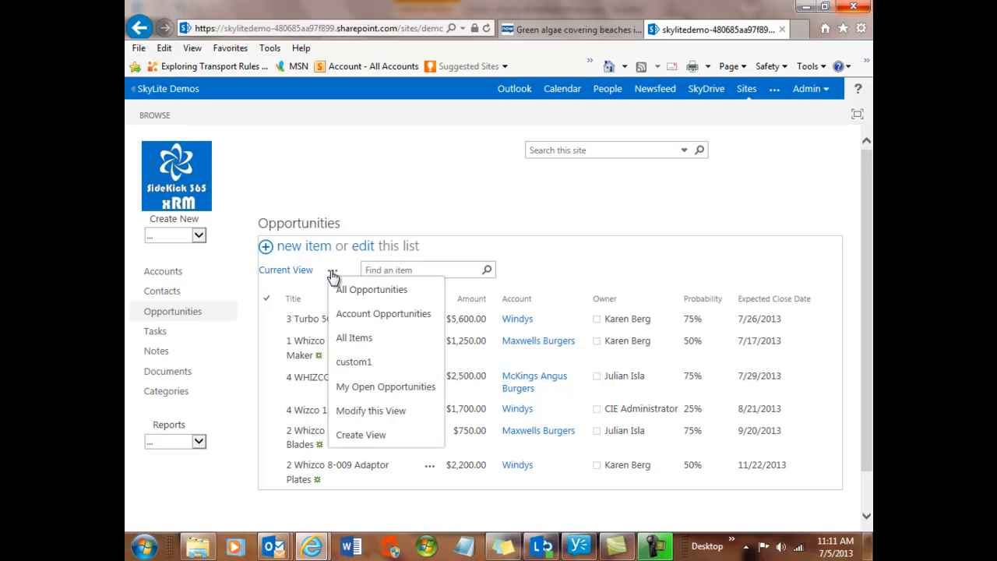
{"action": "left_click", "coordinate": [363, 438]}
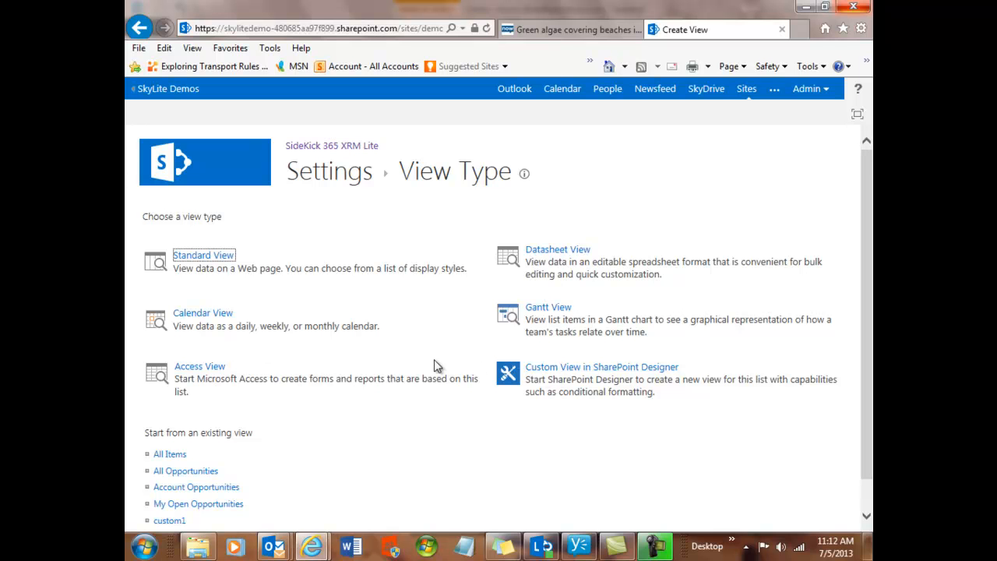
- Choose the Standard View type and enter a first name followed by 1 as the view name
{"action": "left_click", "coordinate": [199, 262]}
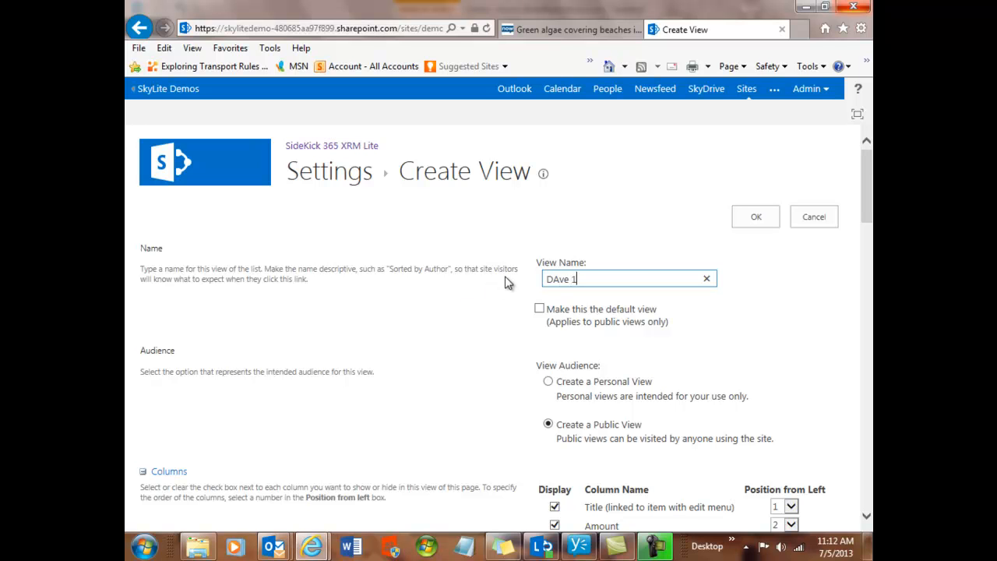
{"action": "left_click", "coordinate": [560, 279]}
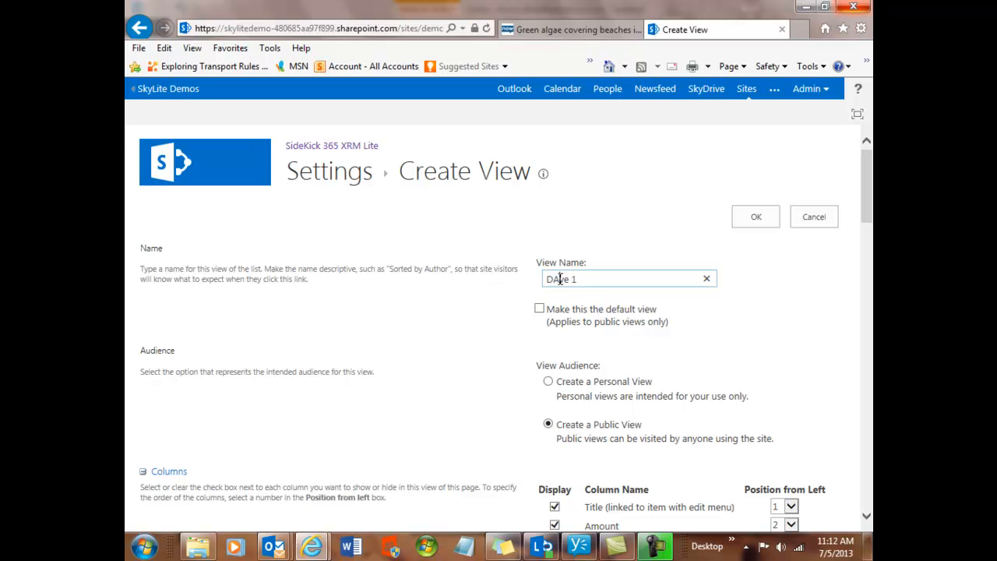
{"action": "type", "text": "a"}
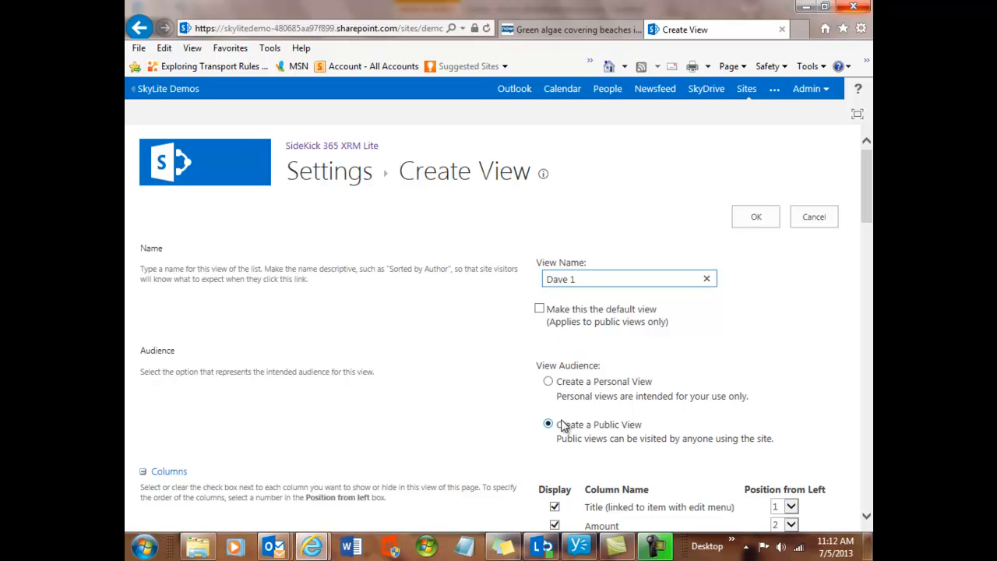
- Change the Account column's position from left and include the Comments column in the view, keeping Title displayed
{"action": "left_click", "coordinate": [867, 518]}
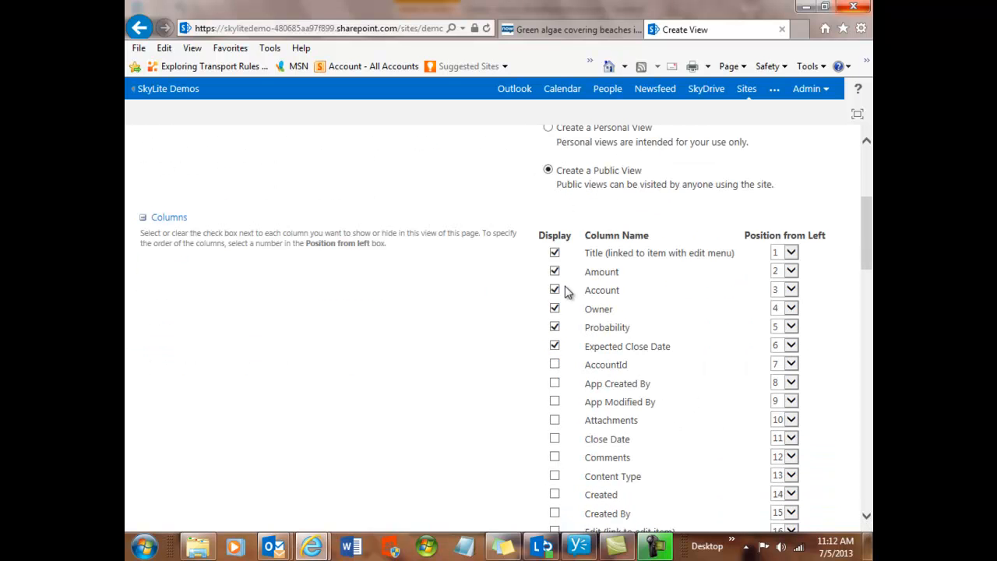
{"action": "left_click", "coordinate": [554, 253]}
{"action": "left_click", "coordinate": [791, 290]}
{"action": "left_click", "coordinate": [775, 212]}
{"action": "left_click", "coordinate": [554, 254]}
{"action": "left_click", "coordinate": [554, 457]}
- Dismiss the e-mail notification and set Account as the first sort column of the view
{"action": "scroll", "coordinate": [486, 405], "scroll_direction": "down", "scroll_amount": 5}
{"action": "scroll", "coordinate": [486, 405], "scroll_direction": "down", "scroll_amount": 4}
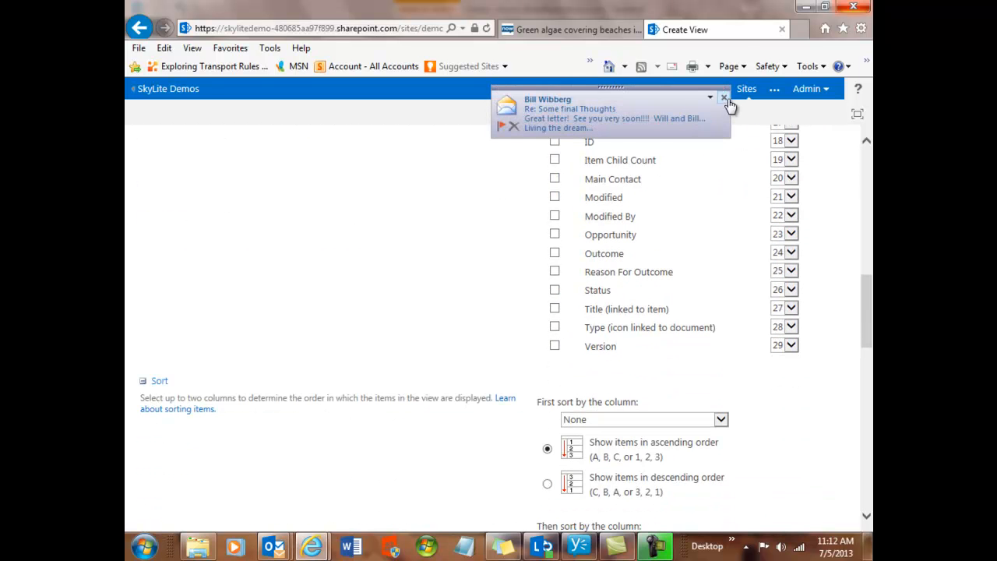
{"action": "left_click", "coordinate": [724, 99]}
{"action": "scroll", "coordinate": [502, 327], "scroll_direction": "down", "scroll_amount": 4}
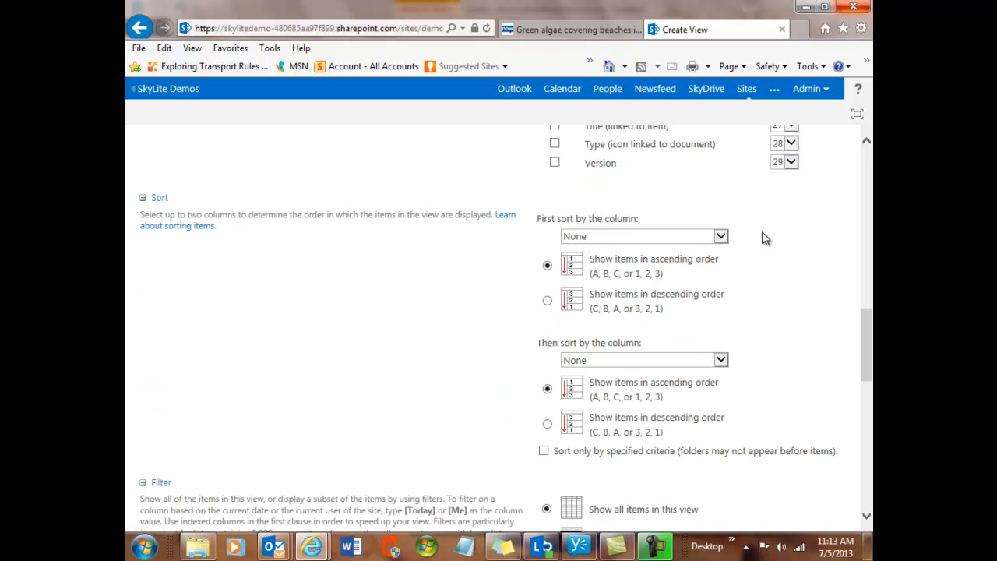
{"action": "left_click", "coordinate": [722, 238]}
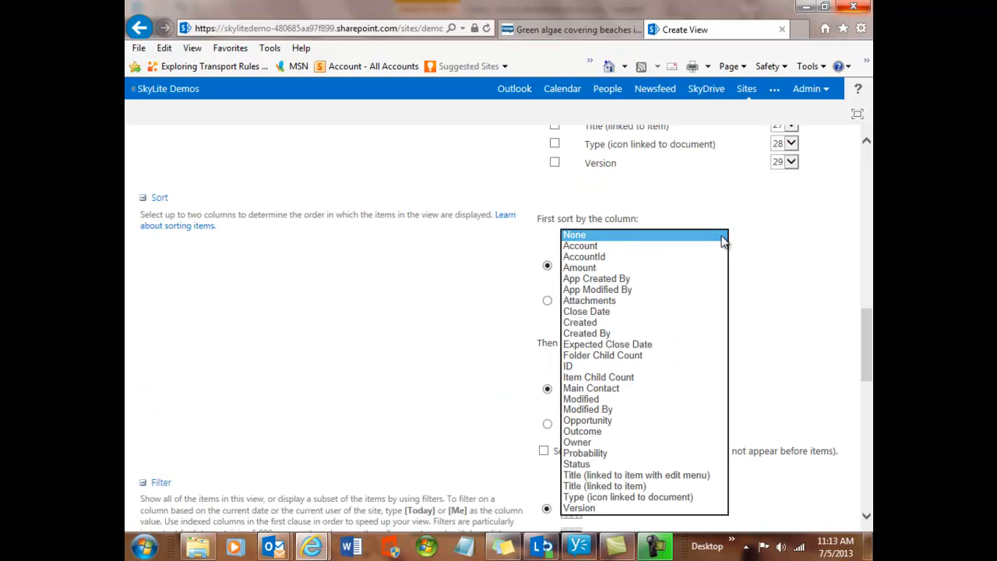
{"action": "left_click", "coordinate": [600, 245]}
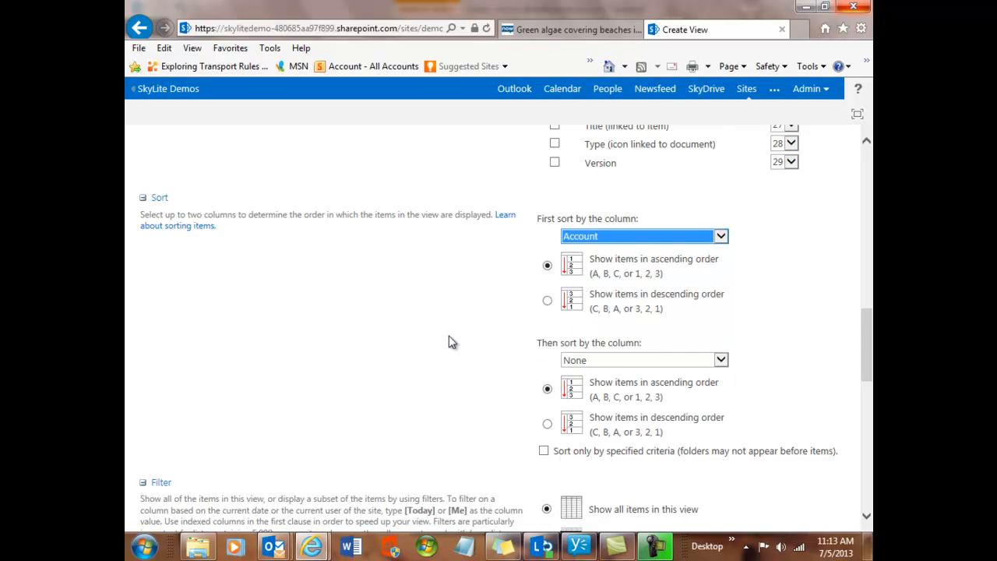
- Filter the view to show only items whose Amount is greater than 500
{"action": "scroll", "coordinate": [447, 341], "scroll_direction": "down", "scroll_amount": 3}
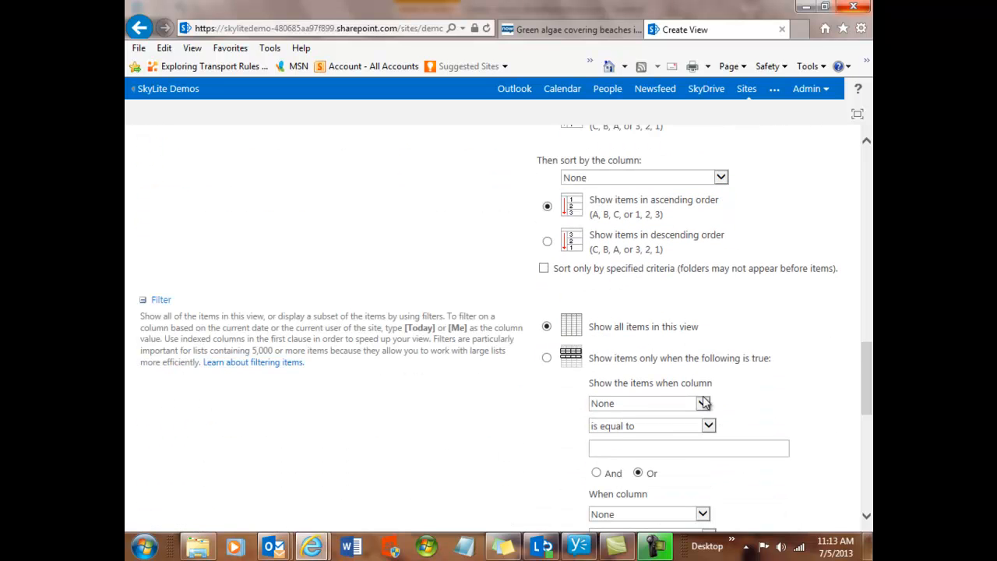
{"action": "left_click", "coordinate": [547, 357]}
{"action": "left_click", "coordinate": [704, 404]}
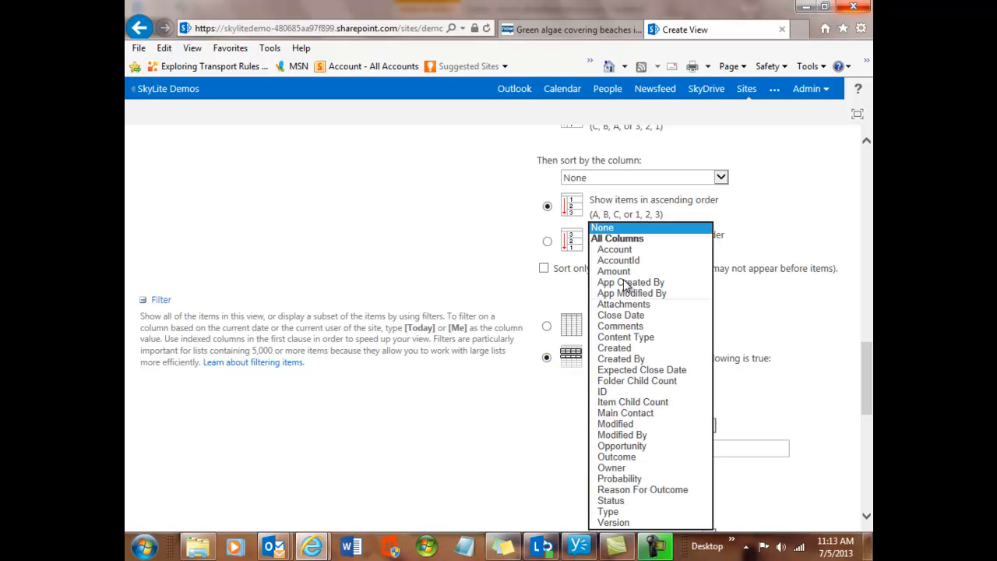
{"action": "key", "text": "Escape"}
{"action": "key", "text": "a"}
{"action": "key", "text": "m"}
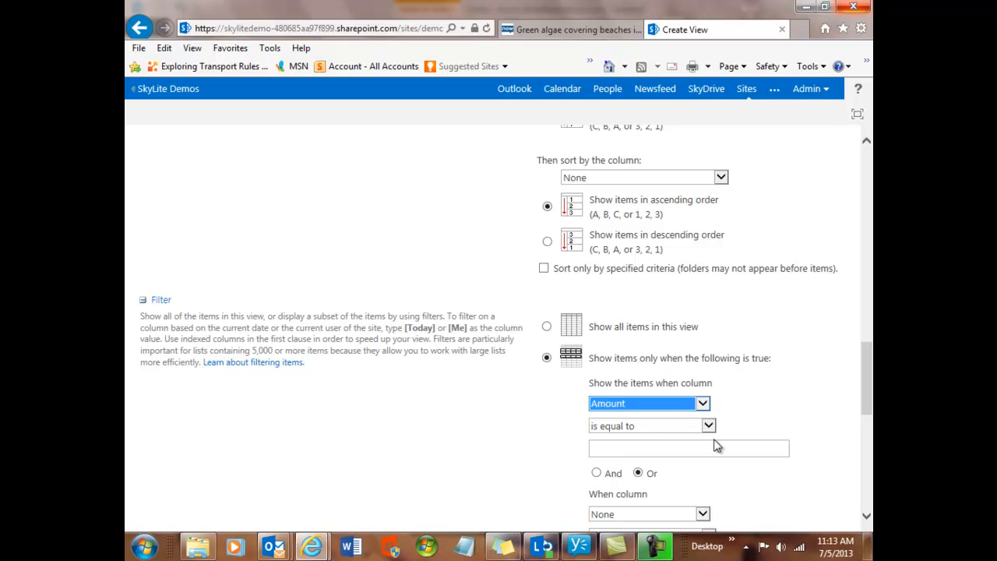
{"action": "left_click", "coordinate": [708, 426]}
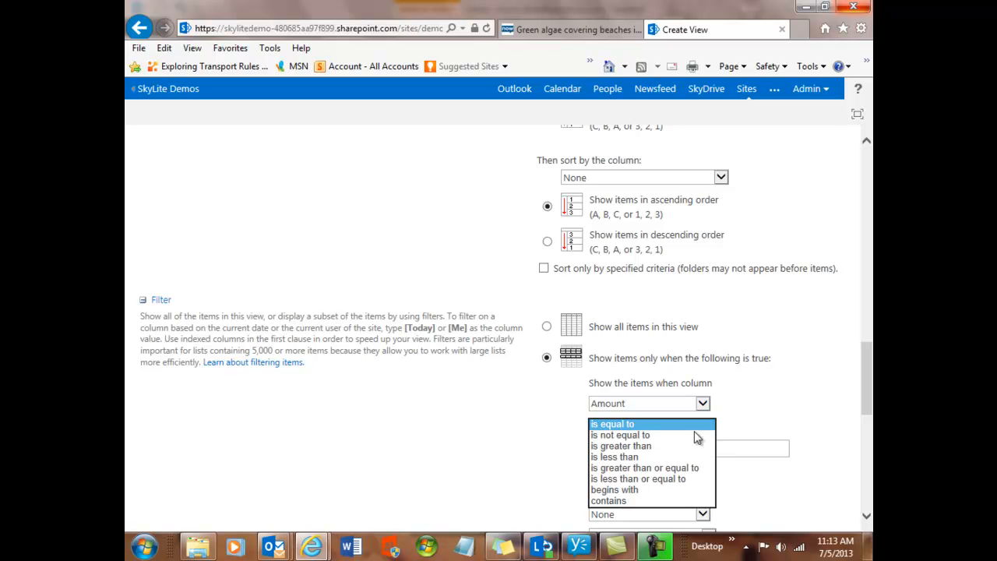
{"action": "left_click", "coordinate": [651, 446]}
{"action": "left_click", "coordinate": [647, 448]}
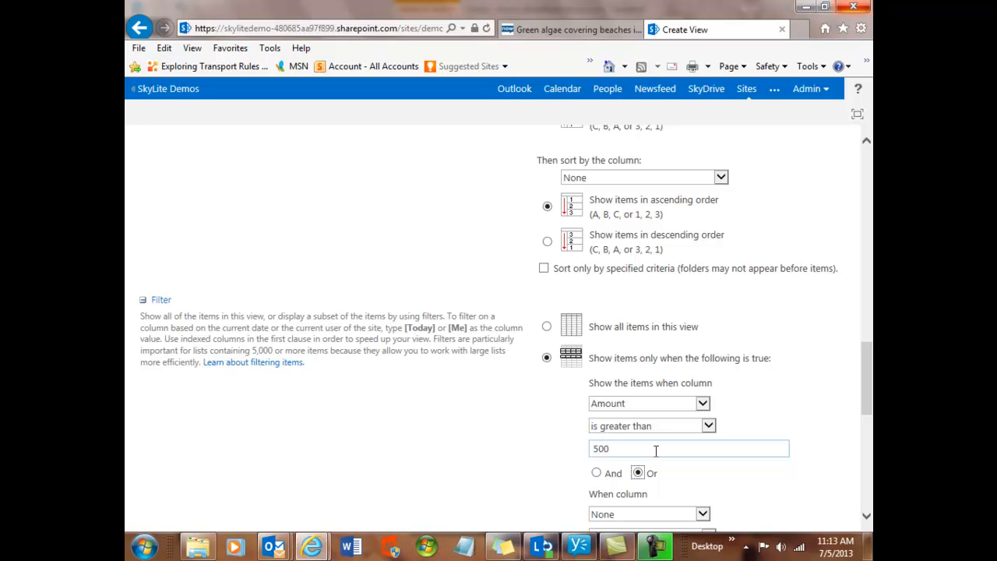
- Add a second filter condition joined with And, requiring that Status is not equal to closed
{"action": "scroll", "coordinate": [554, 422], "scroll_direction": "down", "scroll_amount": 2}
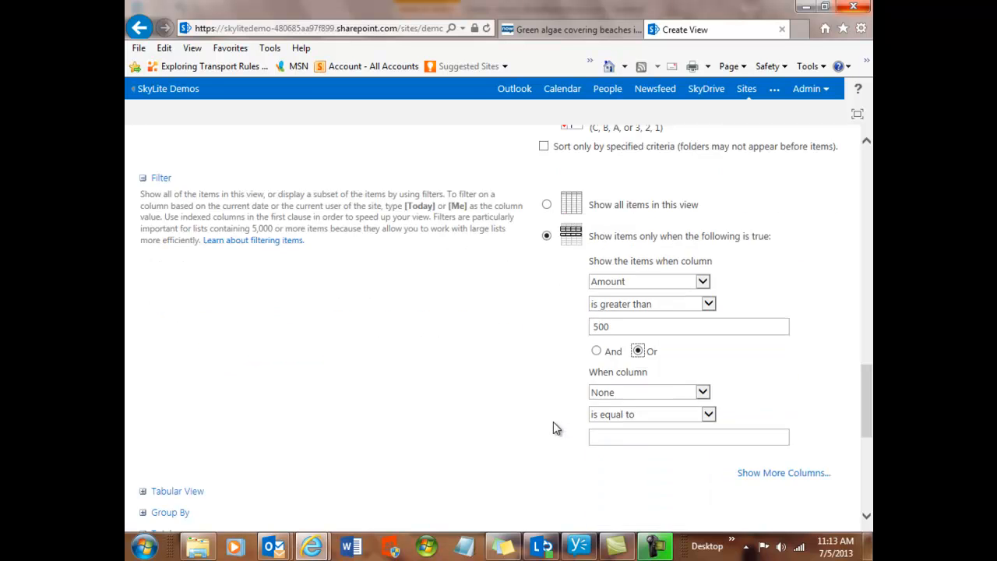
{"action": "left_click", "coordinate": [597, 352]}
{"action": "left_click", "coordinate": [702, 393]}
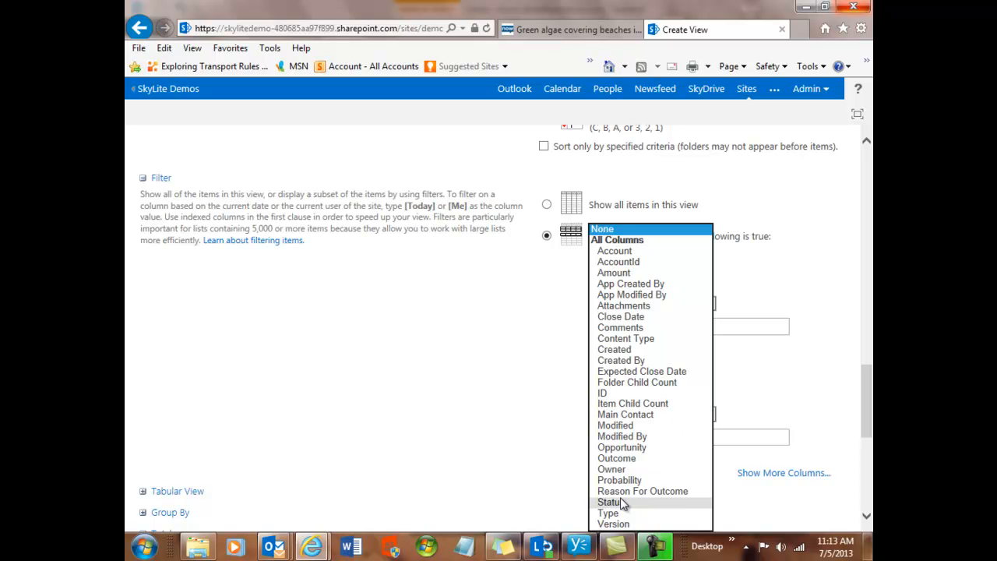
{"action": "left_click", "coordinate": [621, 501]}
{"action": "left_click", "coordinate": [705, 415]}
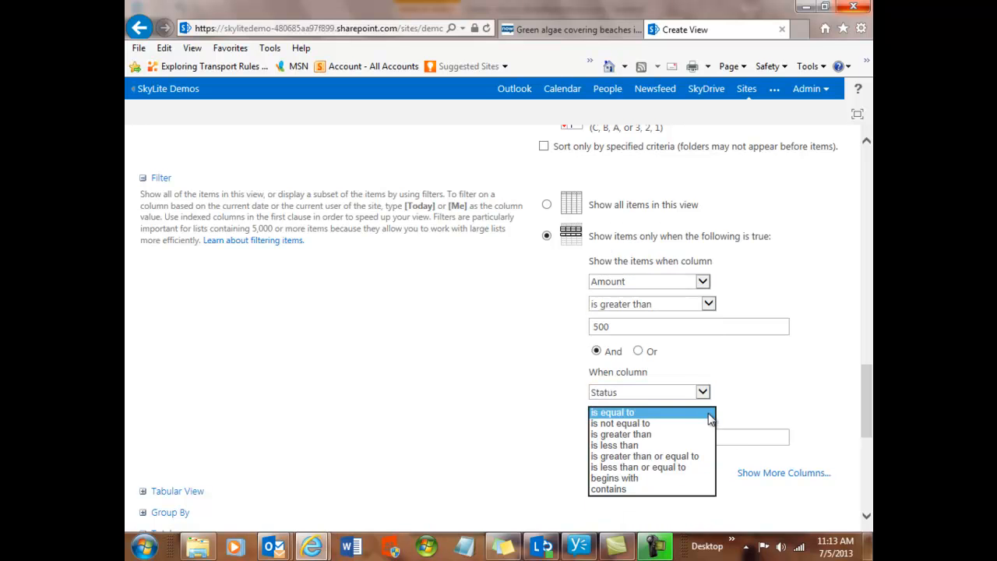
{"action": "left_click", "coordinate": [637, 425]}
{"action": "left_click", "coordinate": [633, 440]}
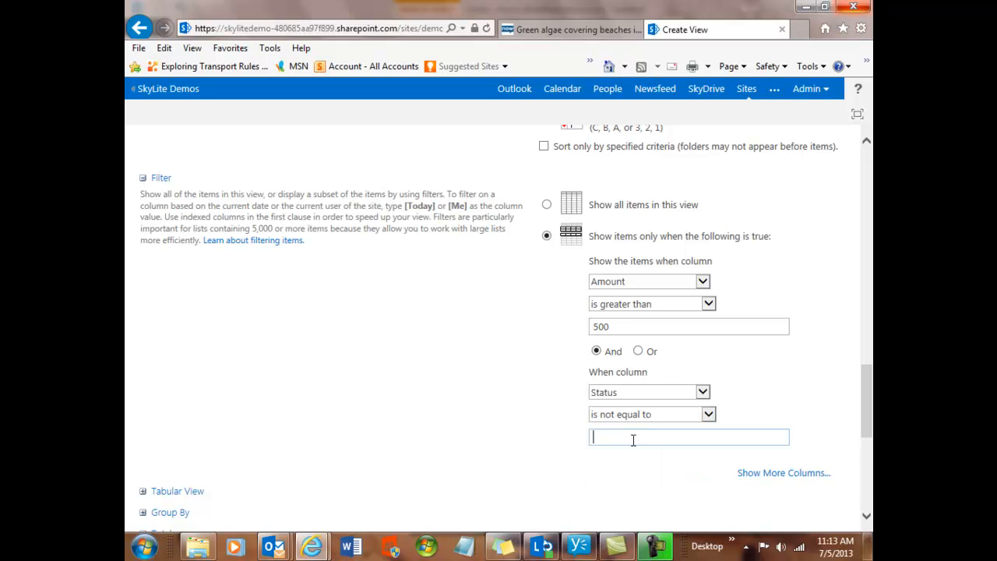
{"action": "type", "text": "closed"}
- Expand the Group By settings and group the view first by the Account column
{"action": "left_click_drag", "start_coordinate": [864, 438], "coordinate": [865, 470]}
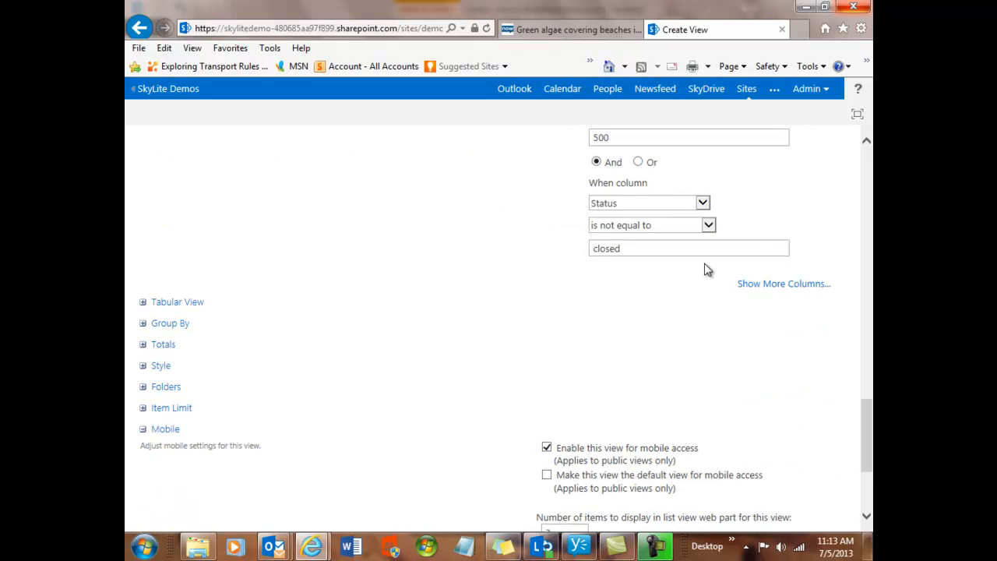
{"action": "left_click", "coordinate": [144, 324]}
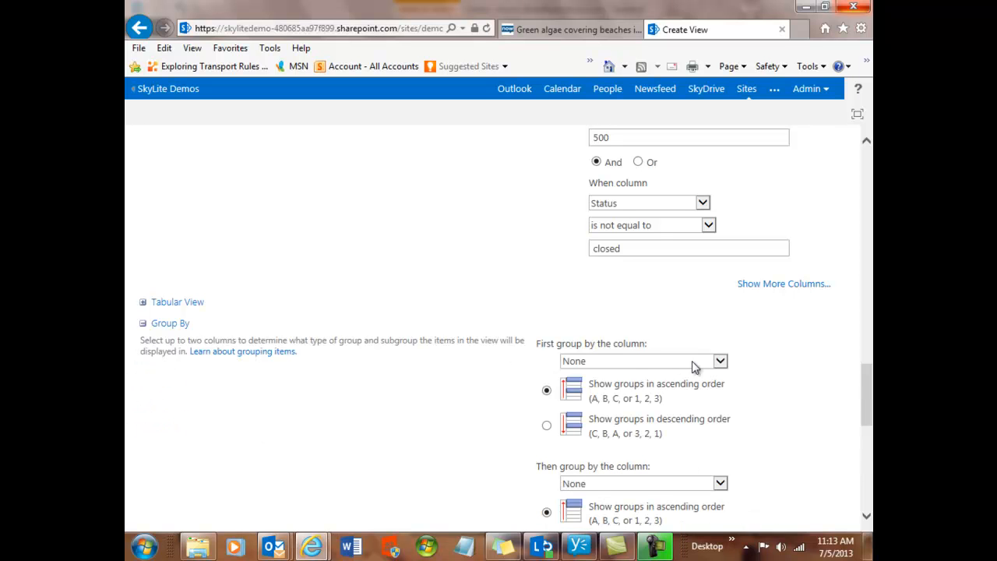
{"action": "left_click", "coordinate": [720, 363]}
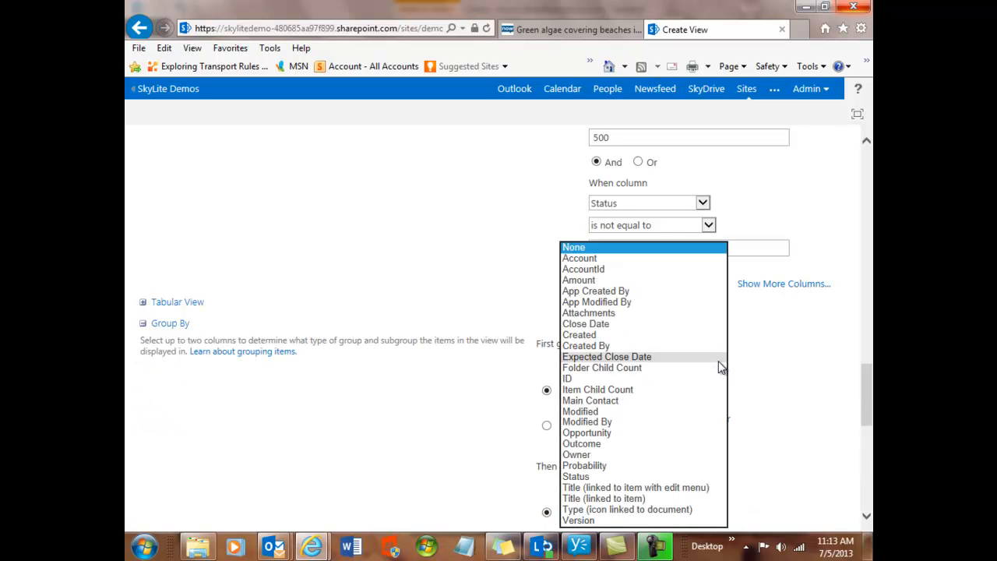
{"action": "left_click", "coordinate": [585, 258]}
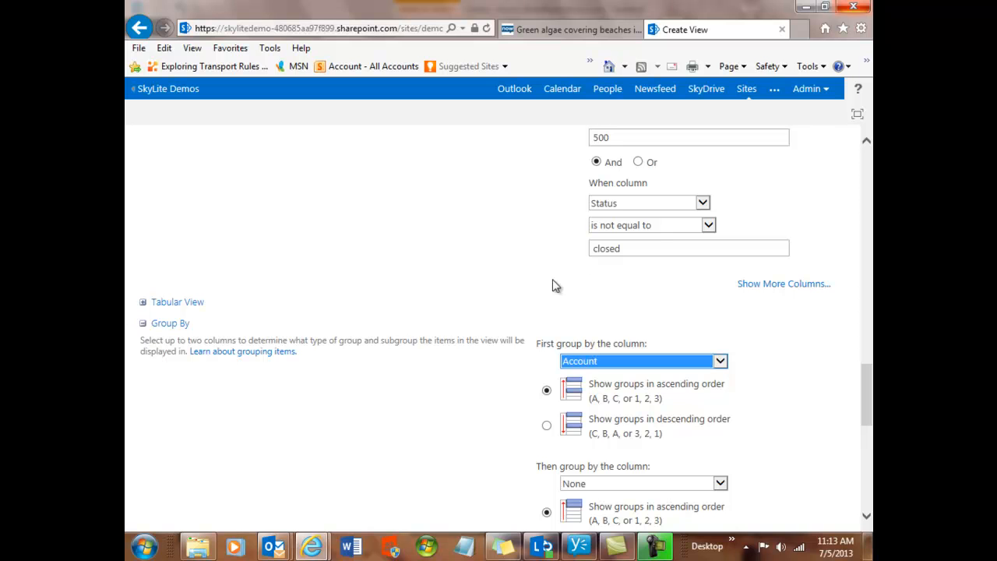
- Set the number of groups to display per page to 90
{"action": "left_click", "coordinate": [866, 515]}
{"action": "left_click", "coordinate": [866, 516]}
{"action": "left_click", "coordinate": [867, 515]}
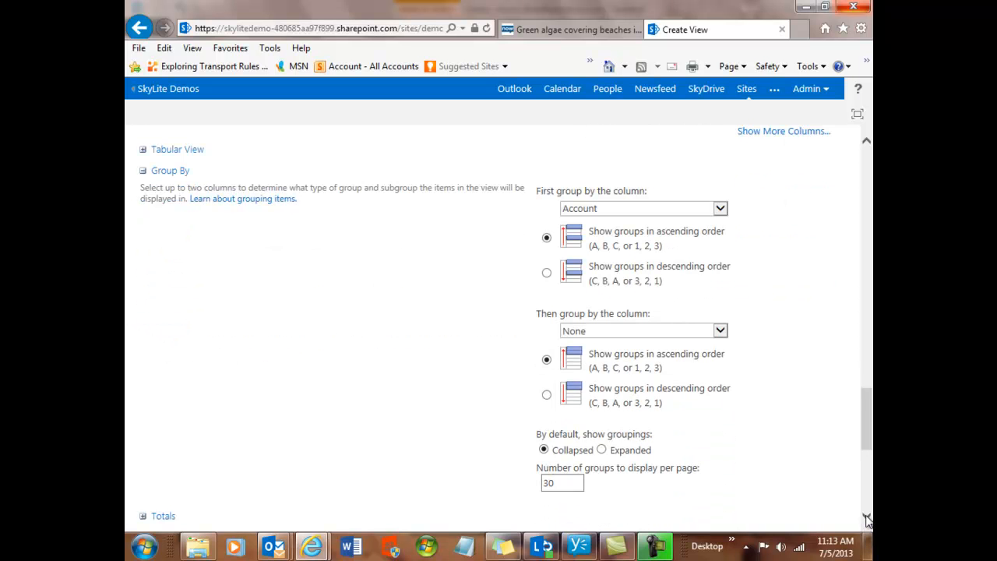
{"action": "left_click", "coordinate": [866, 516]}
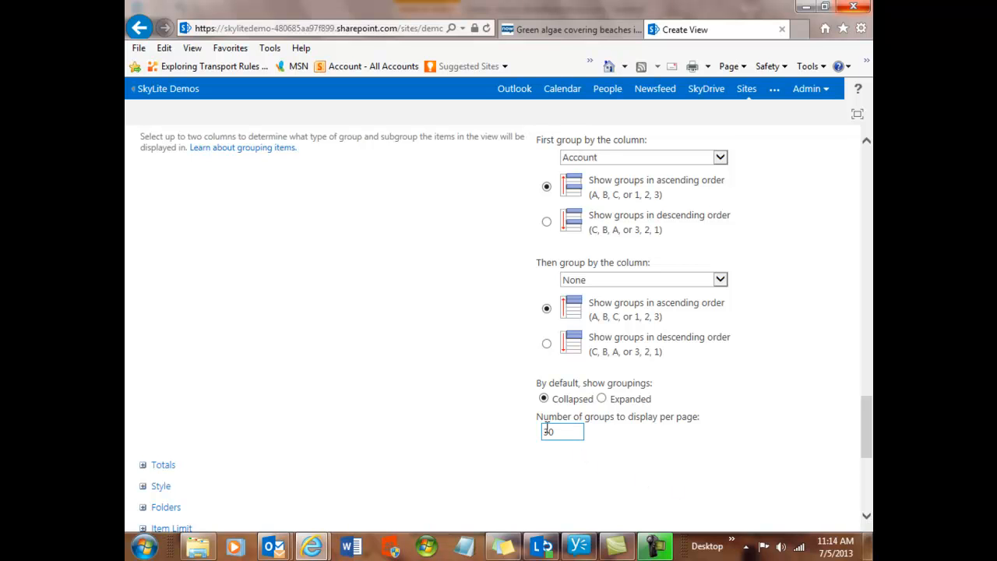
{"action": "left_click_drag", "start_coordinate": [549, 430], "coordinate": [545, 431]}
{"action": "type", "text": "2"}
{"action": "key", "text": "Delete"}
- Expand the Totals settings, set the Amount column's total to Sum, and save the new view
{"action": "scroll", "coordinate": [695, 466], "scroll_direction": "down", "scroll_amount": 1}
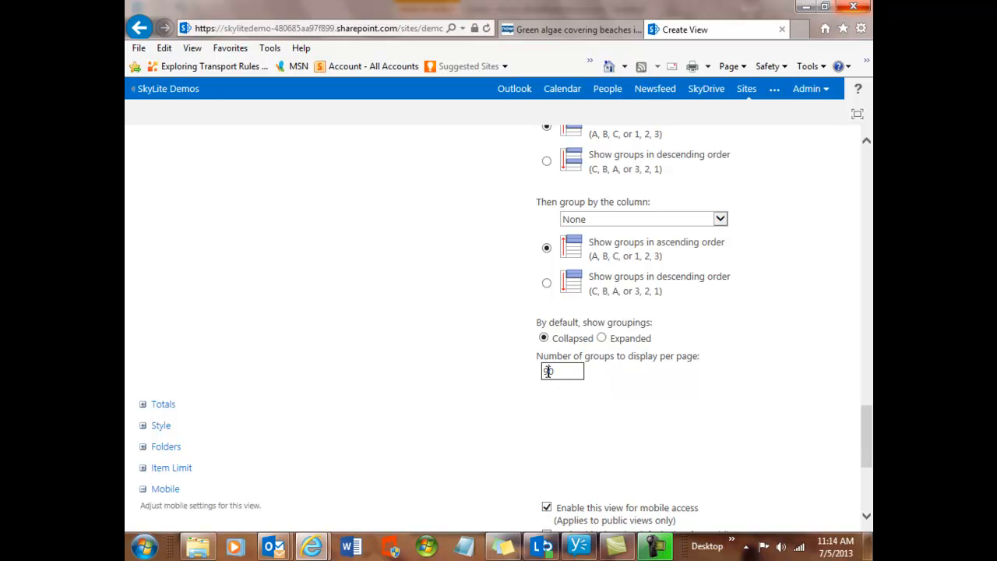
{"action": "left_click", "coordinate": [142, 404]}
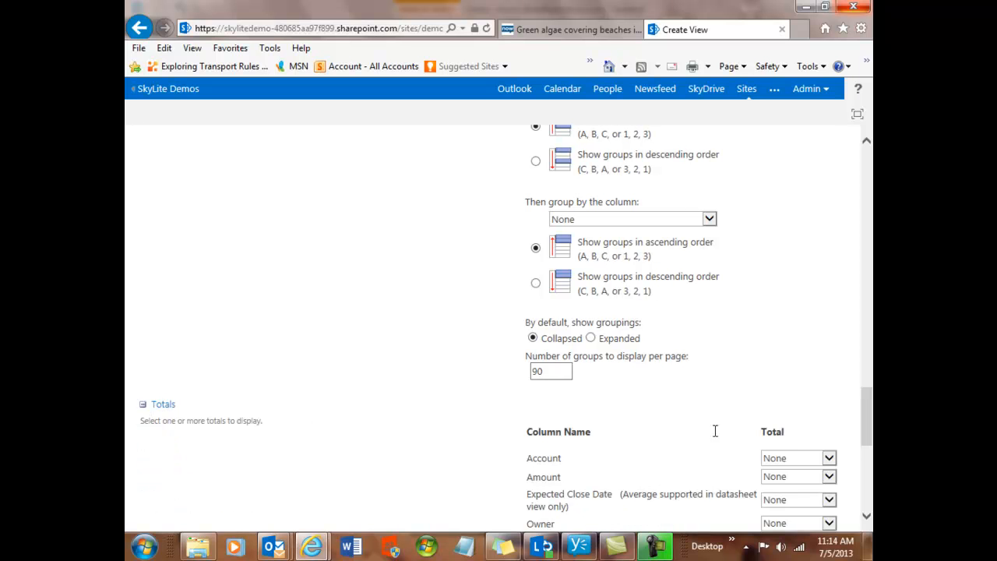
{"action": "left_click", "coordinate": [866, 516]}
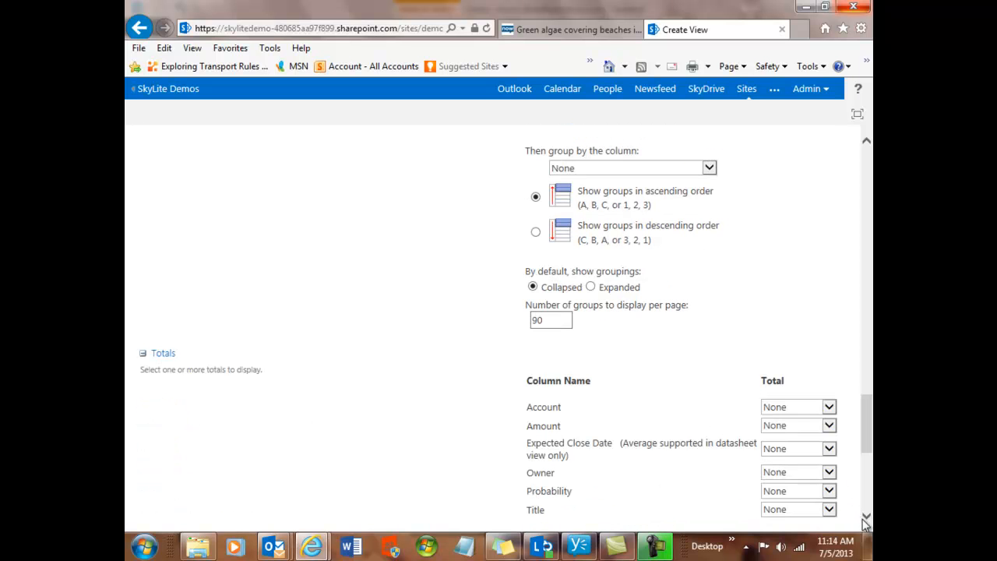
{"action": "left_click", "coordinate": [828, 426]}
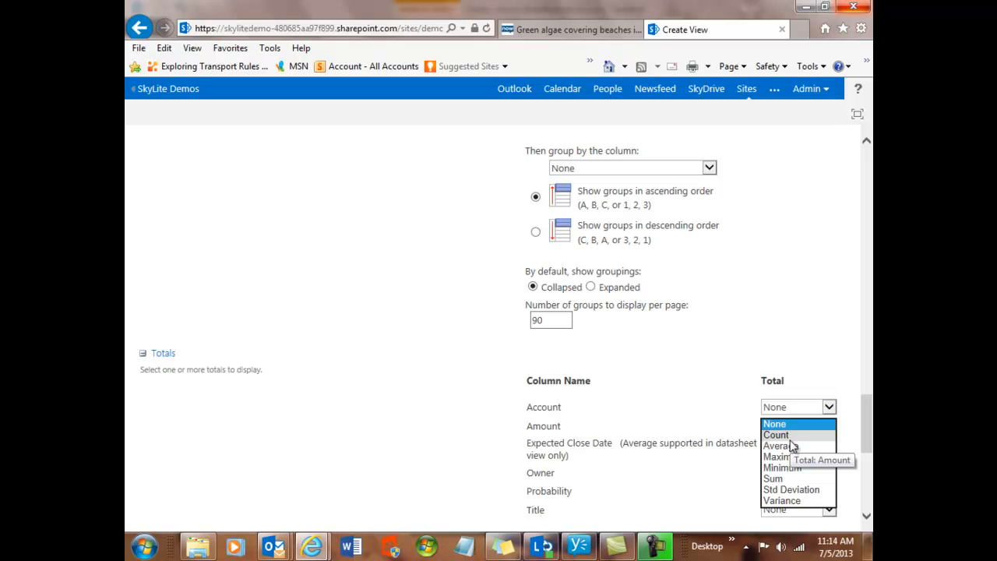
{"action": "left_click", "coordinate": [783, 478]}
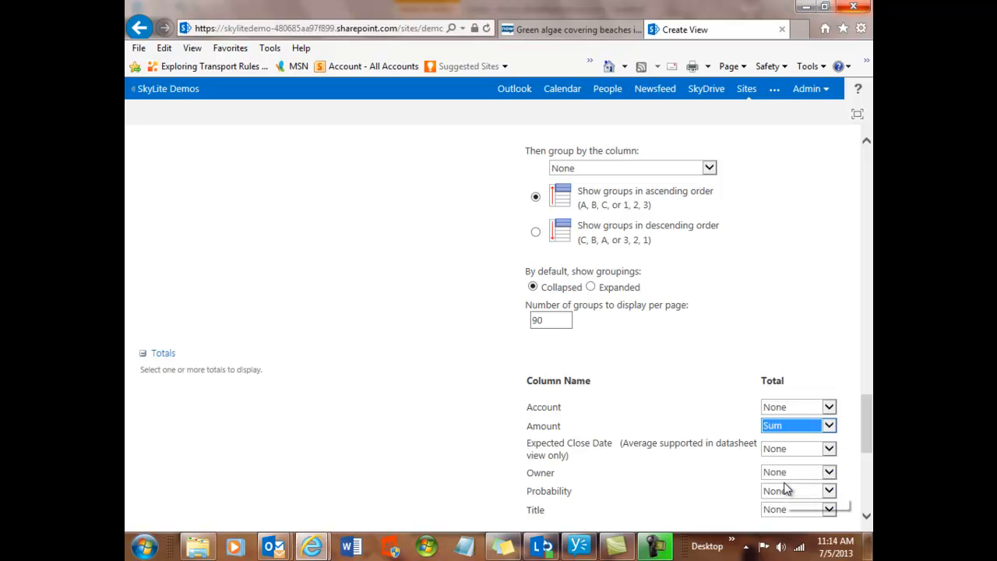
{"action": "left_click_drag", "start_coordinate": [867, 460], "coordinate": [866, 508]}
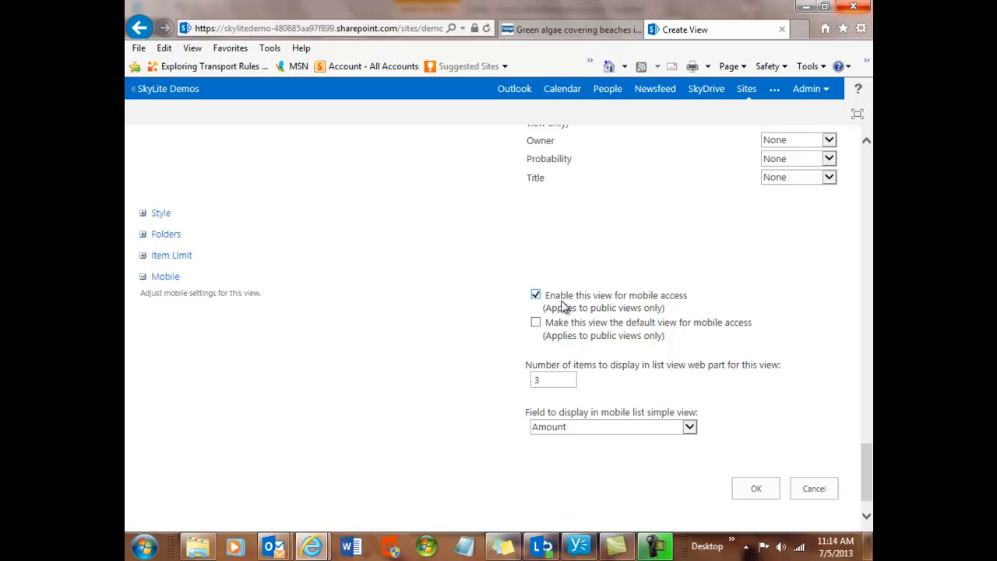
{"action": "left_click", "coordinate": [748, 492]}
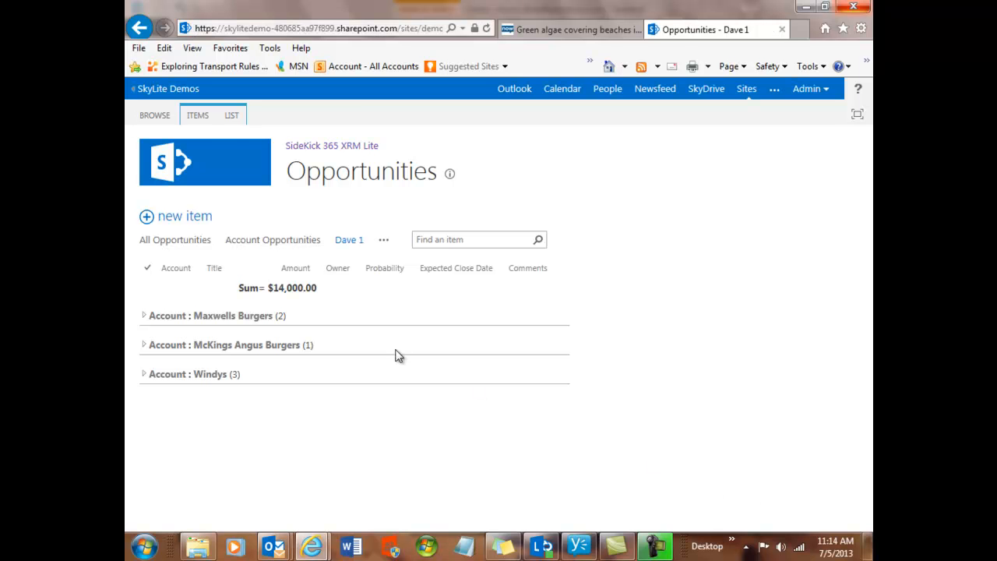
- Expand the Maxwells Burgers, McKings Angus Burgers and Windys account groups to review their opportunities and Amount sums
{"action": "left_click", "coordinate": [145, 317]}
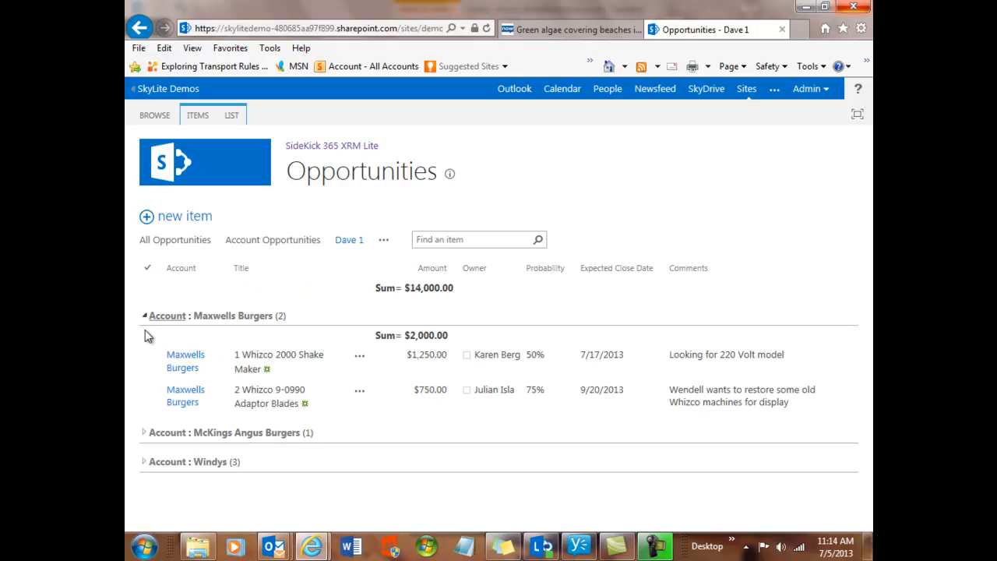
{"action": "left_click", "coordinate": [144, 437]}
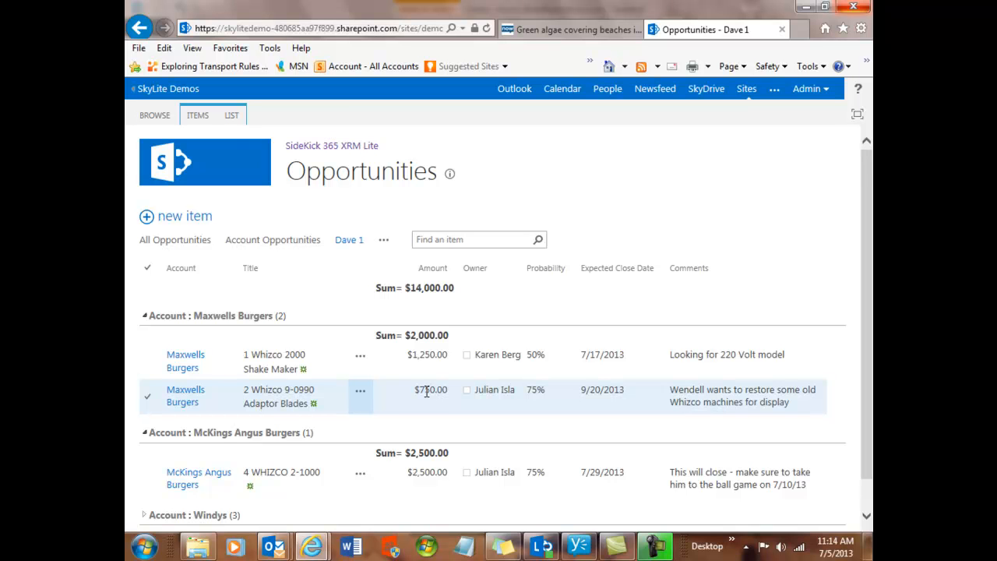
{"action": "scroll", "coordinate": [426, 391], "scroll_direction": "down", "scroll_amount": 1}
{"action": "left_click", "coordinate": [142, 480]}
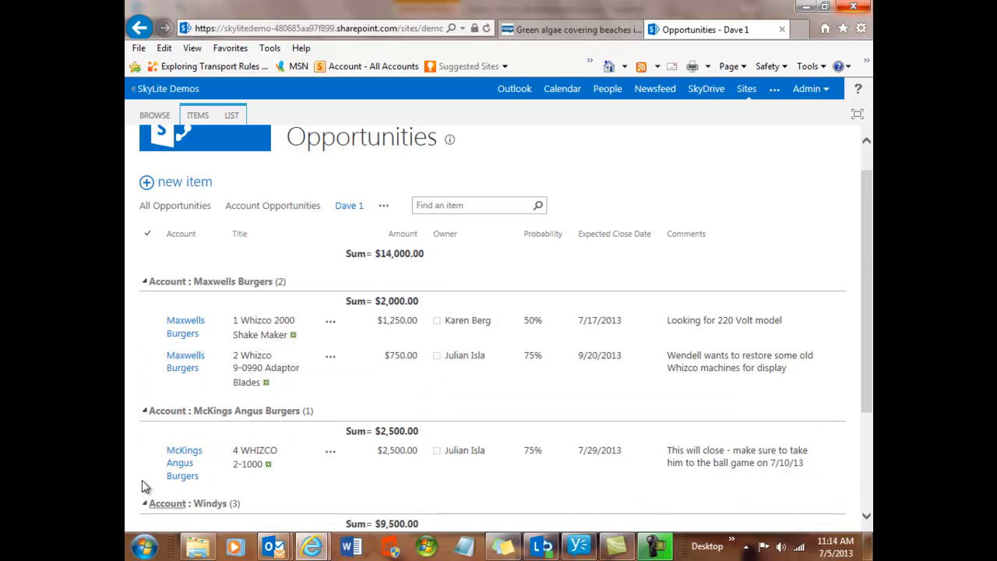
{"action": "scroll", "coordinate": [396, 453], "scroll_direction": "down", "scroll_amount": 3}
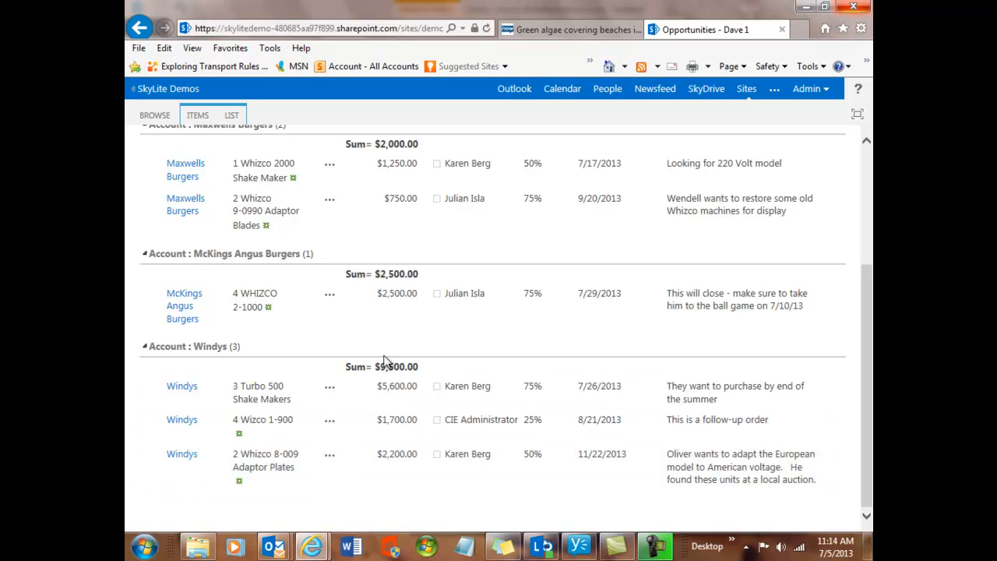
{"action": "scroll", "coordinate": [384, 361], "scroll_direction": "up", "scroll_amount": 3}
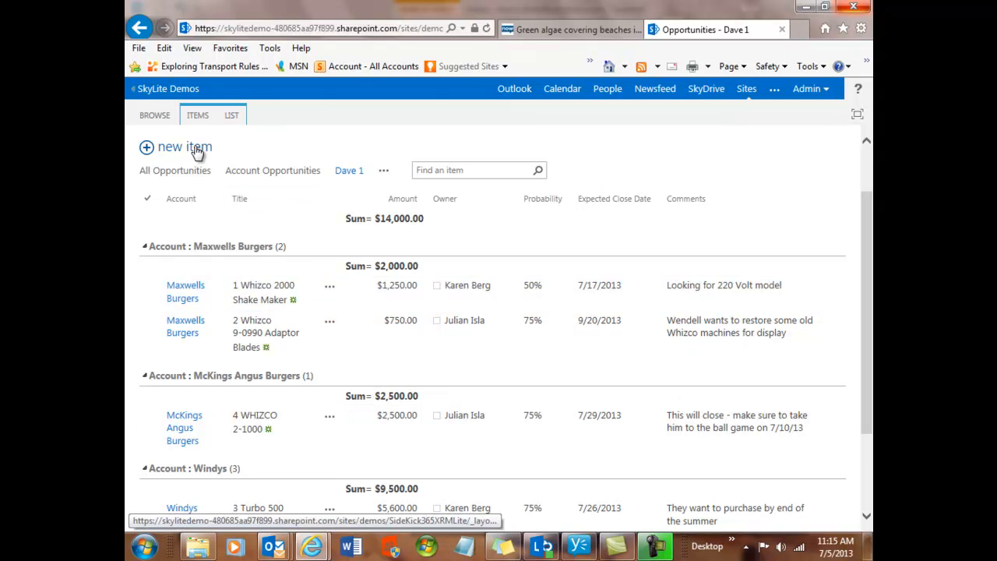
- Preview both printed pages of the grouped Opportunities view, then close the print preview
{"action": "left_click", "coordinate": [139, 47]}
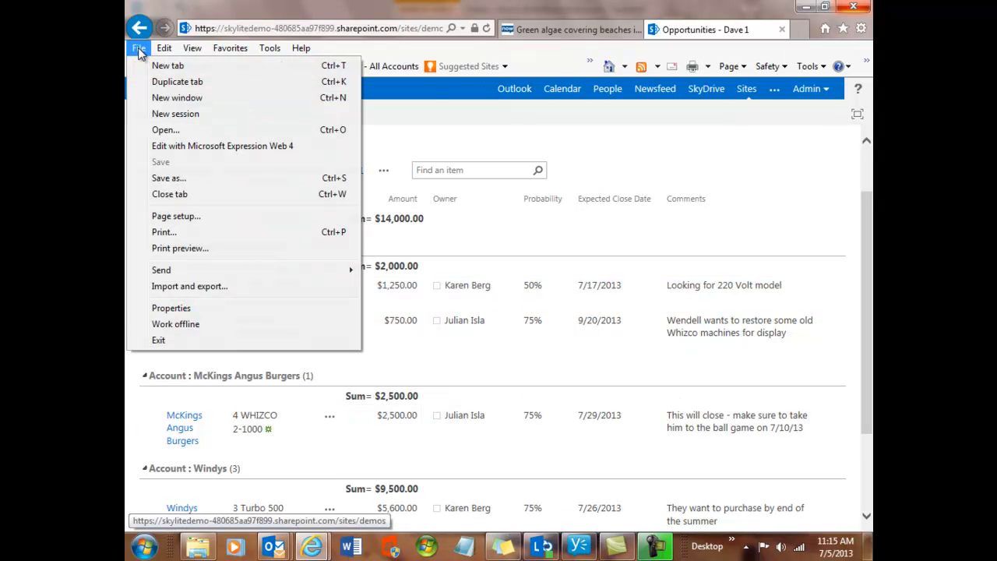
{"action": "left_click", "coordinate": [161, 248]}
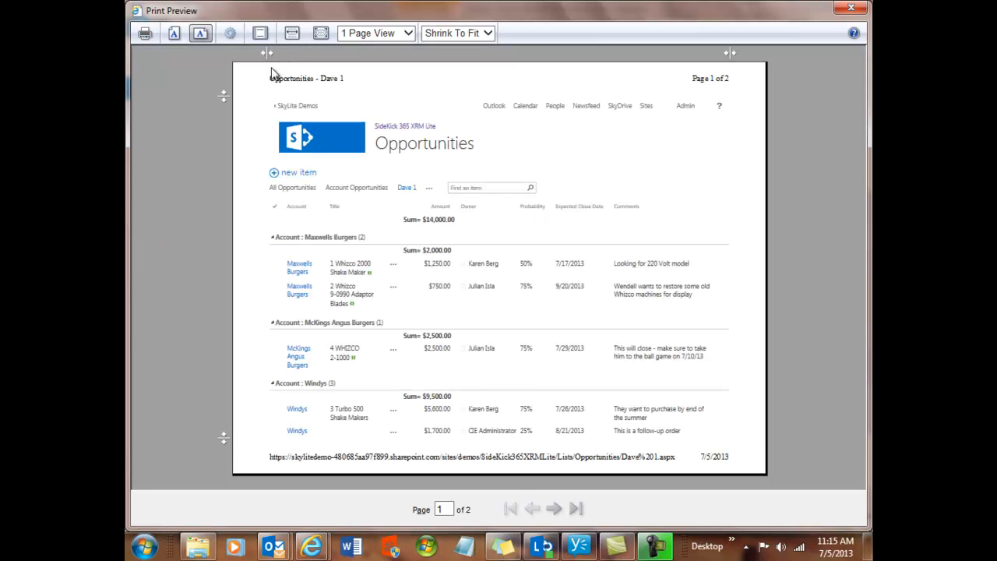
{"action": "left_click", "coordinate": [553, 510]}
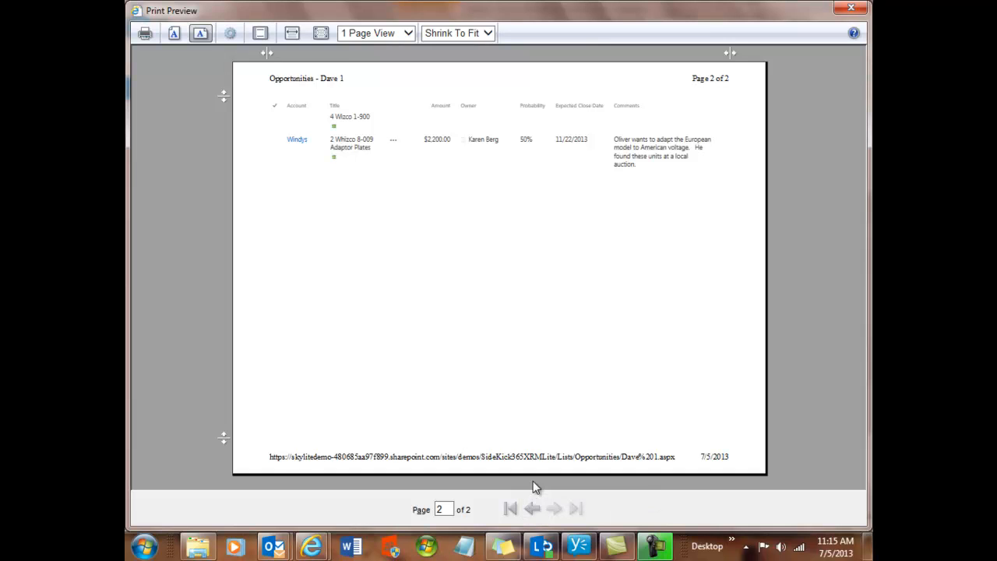
{"action": "left_click", "coordinate": [849, 10]}
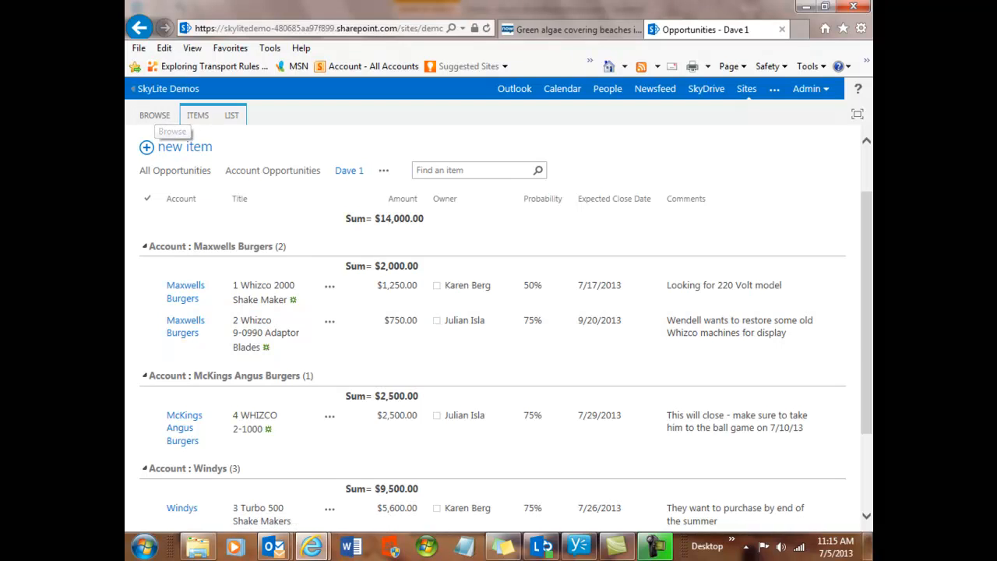
- Return to the SideKick 365 XRM home page and open the newly created view from the Opportunities list's available views
{"action": "left_click_drag", "start_coordinate": [866, 357], "coordinate": [871, 233]}
{"action": "left_click", "coordinate": [221, 171]}
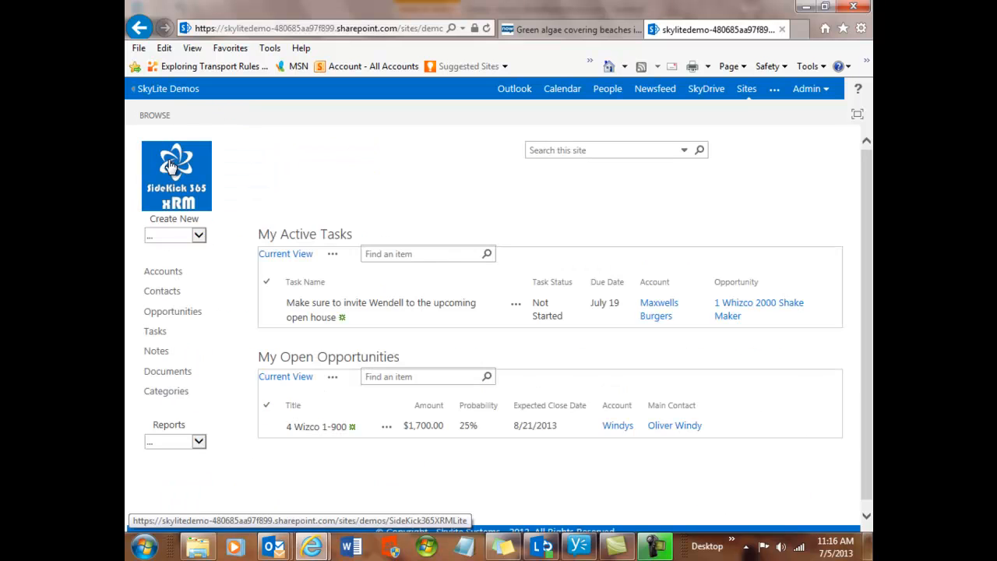
{"action": "left_click", "coordinate": [167, 314]}
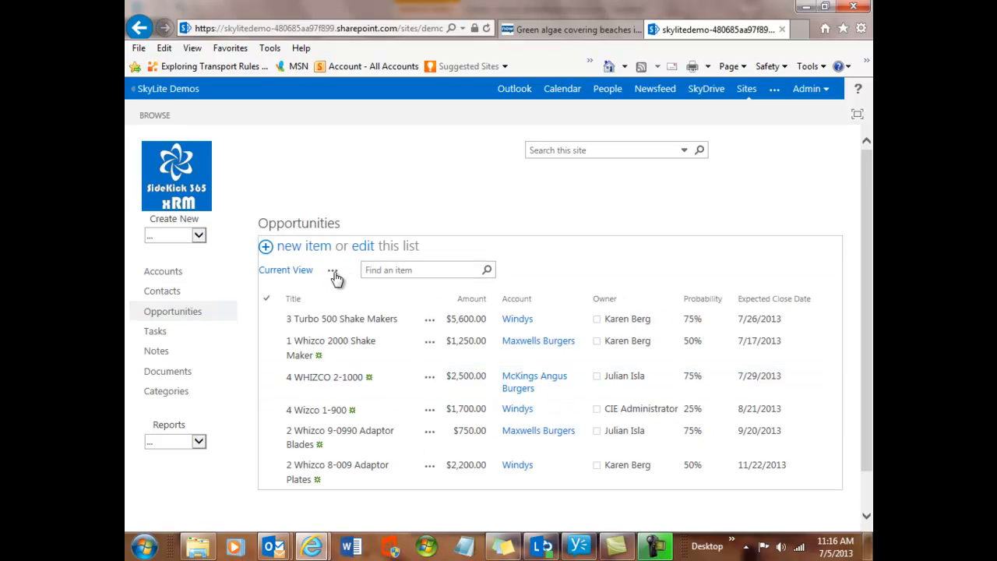
{"action": "left_click", "coordinate": [334, 272]}
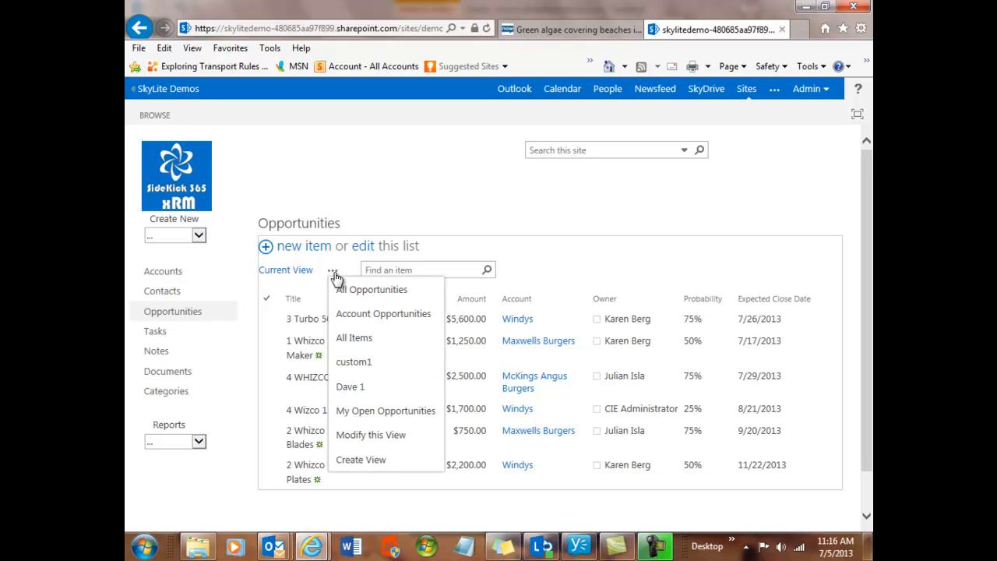
{"action": "left_click", "coordinate": [350, 388]}
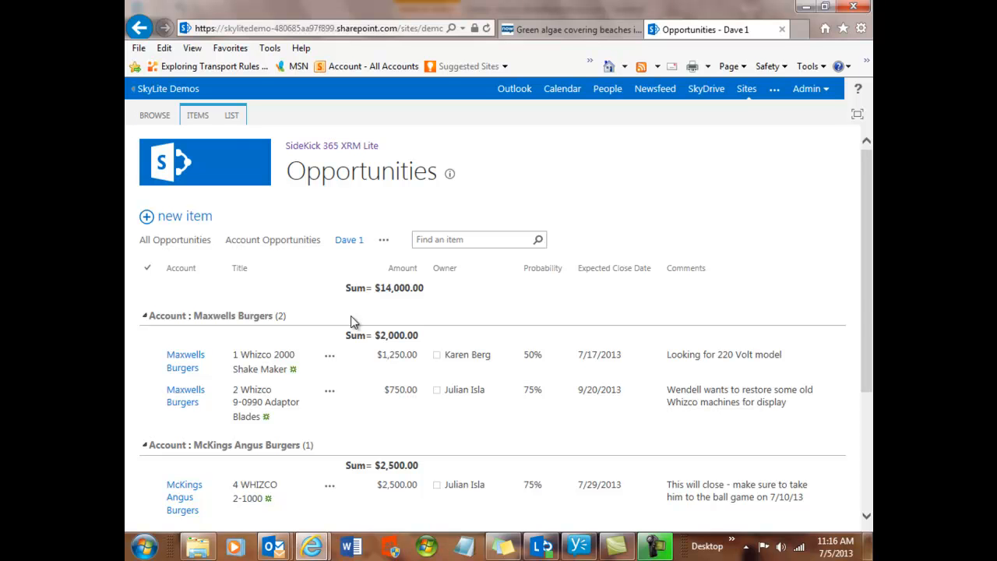
- Go back from the grouped Opportunities view to the site home page showing active tasks and open opportunities
{"action": "left_click_drag", "start_coordinate": [863, 287], "coordinate": [861, 218]}
{"action": "left_click", "coordinate": [163, 167]}
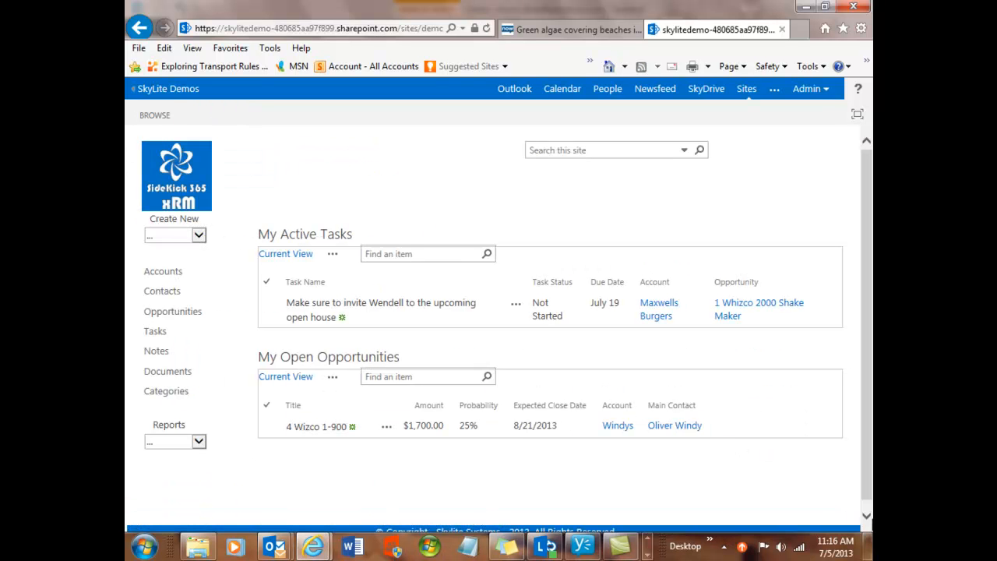
{"action": "scroll", "coordinate": [849, 513], "scroll_direction": "down", "scroll_amount": 1}
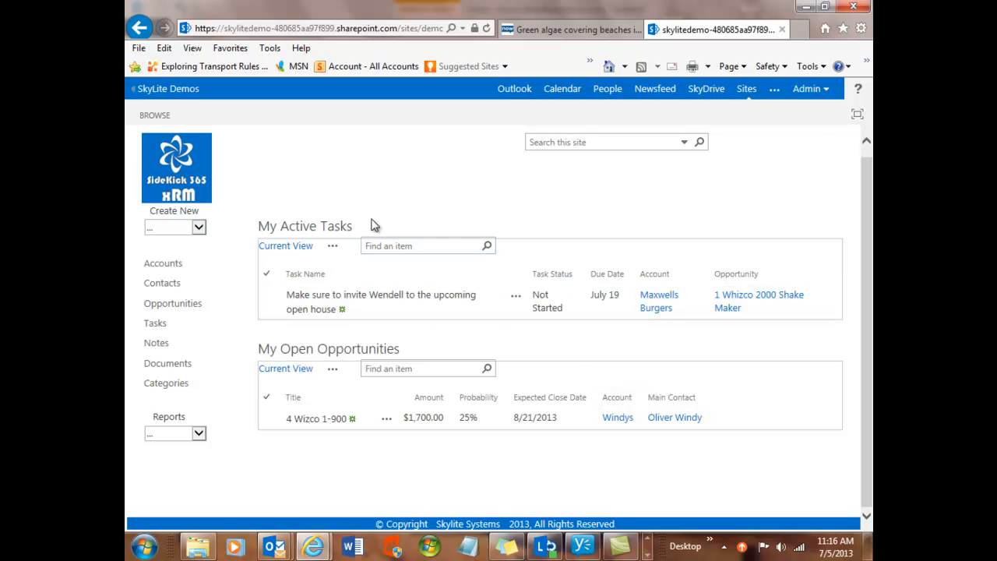